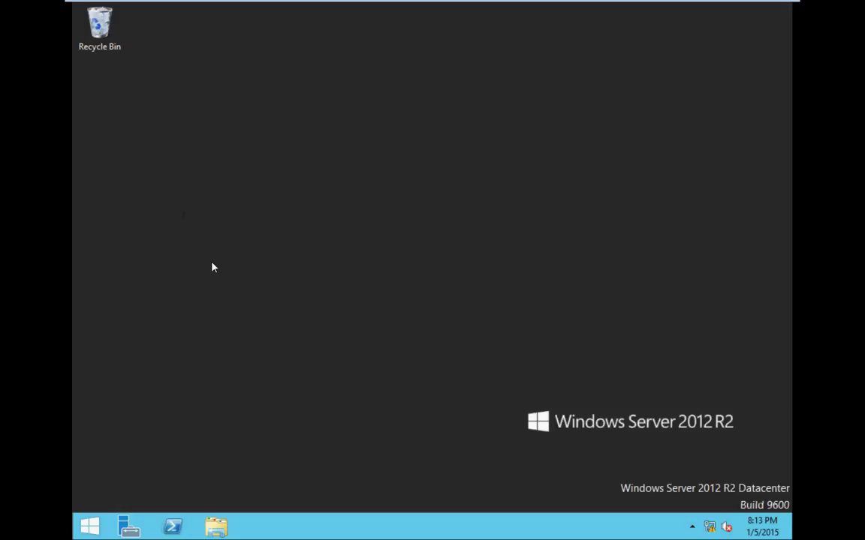
{"action": "mouse_move", "coordinate": [739, 3]}
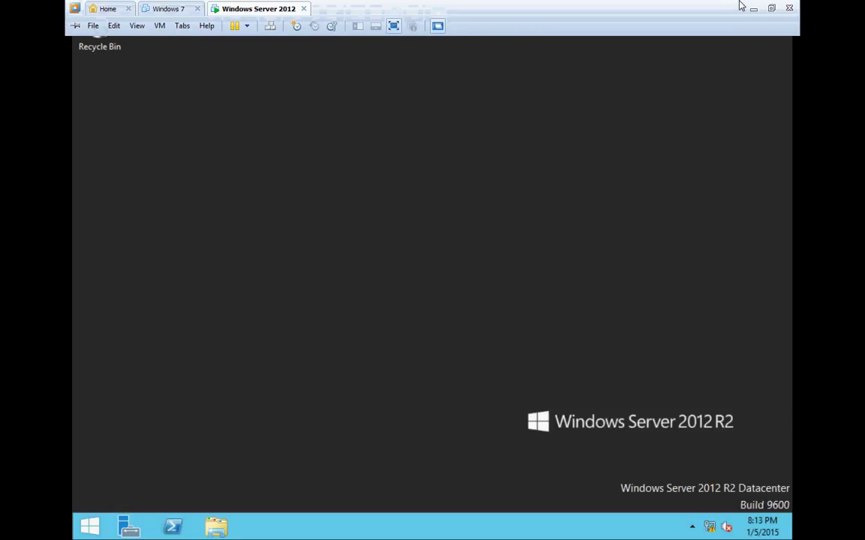
{"action": "left_click", "coordinate": [753, 11]}
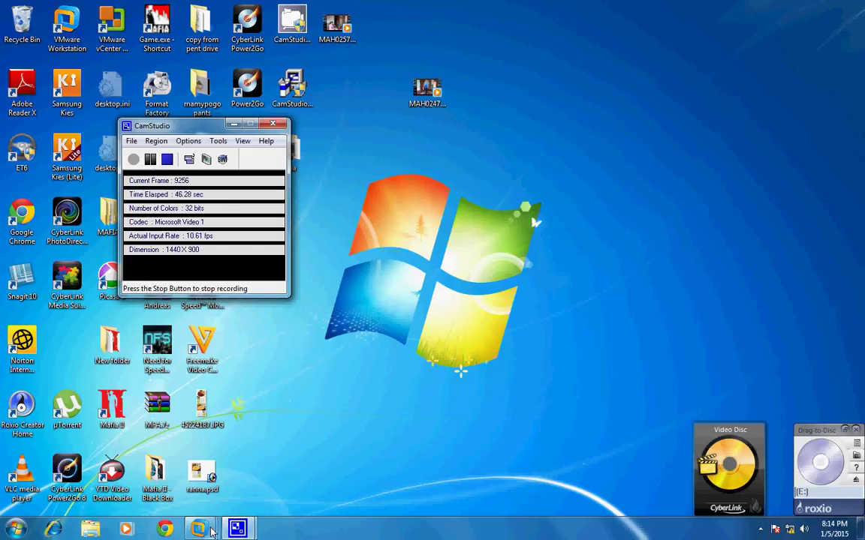
{"action": "mouse_move", "coordinate": [289, 489]}
{"action": "left_click", "coordinate": [301, 458]}
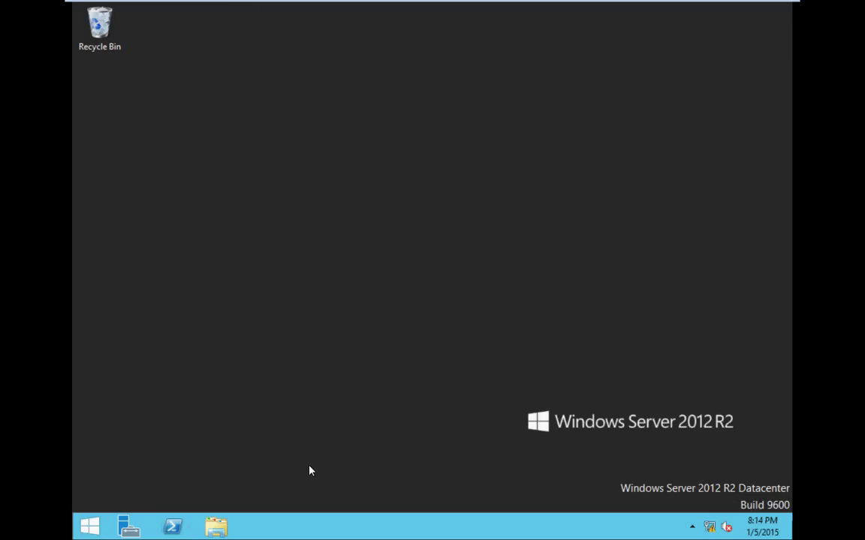
Search the server's Start screen for "server manager" and open Server Manager
{"action": "left_click", "coordinate": [88, 530]}
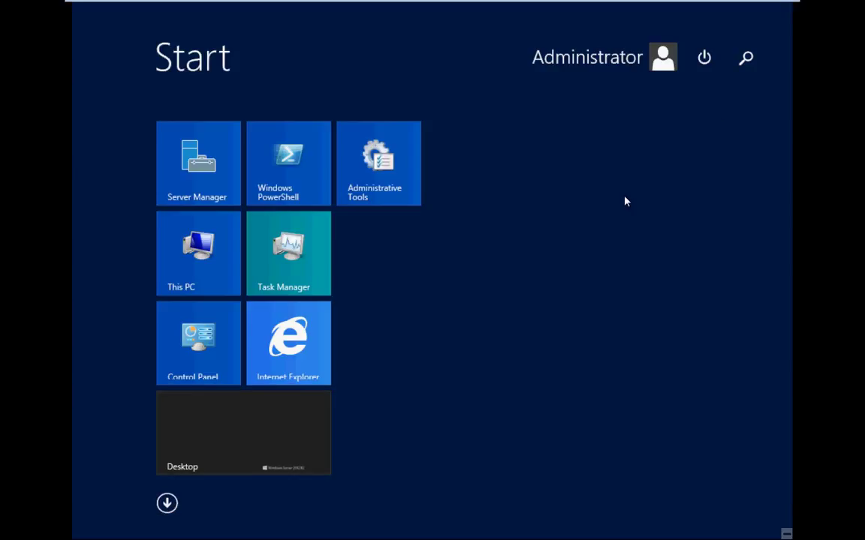
{"action": "left_click", "coordinate": [745, 60]}
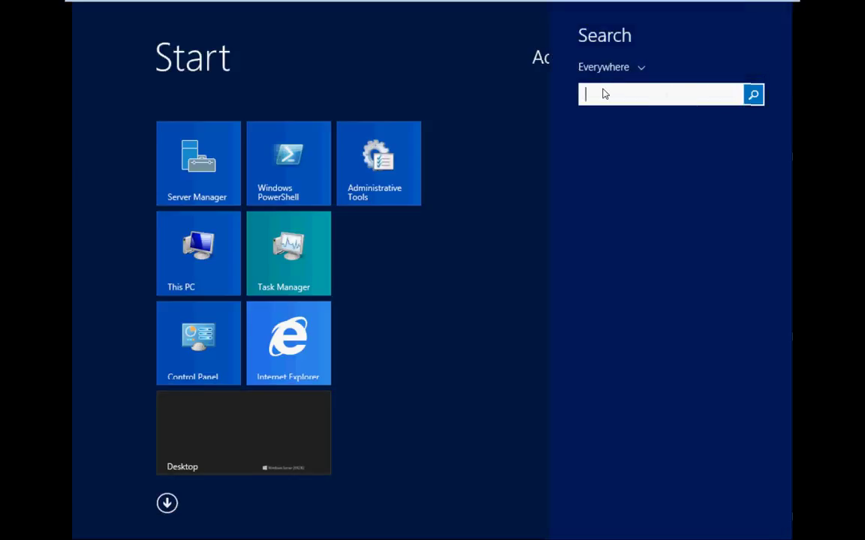
{"action": "type", "text": "server manager"}
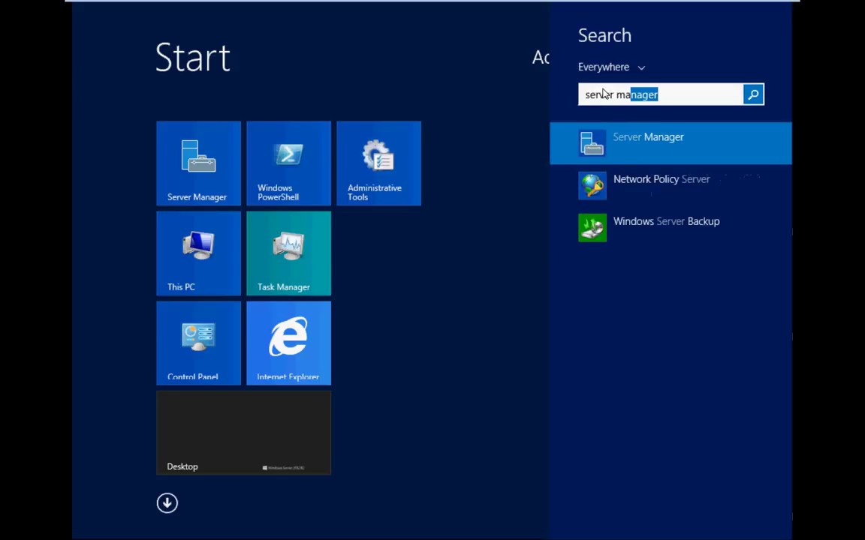
{"action": "left_click", "coordinate": [653, 141]}
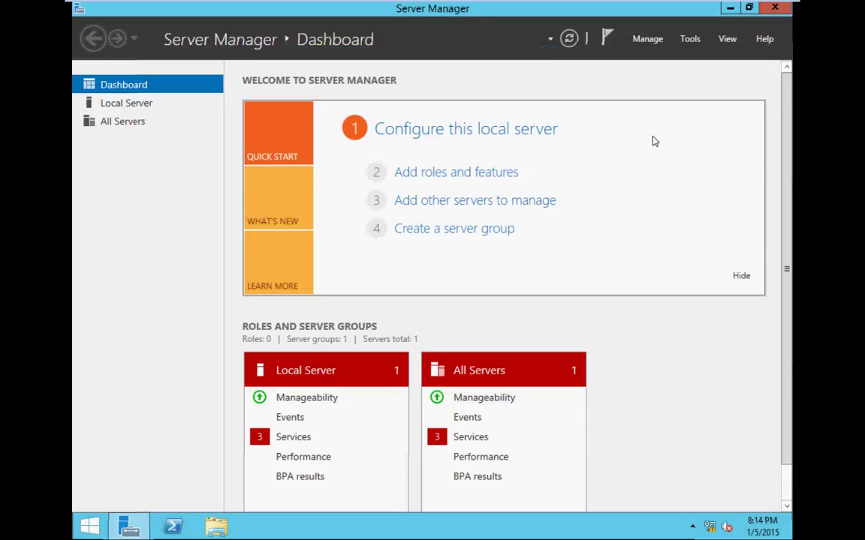
View the start page of Internet Information Services (IIS) Manager, and clear away both it and Server Manager
{"action": "left_click", "coordinate": [690, 39]}
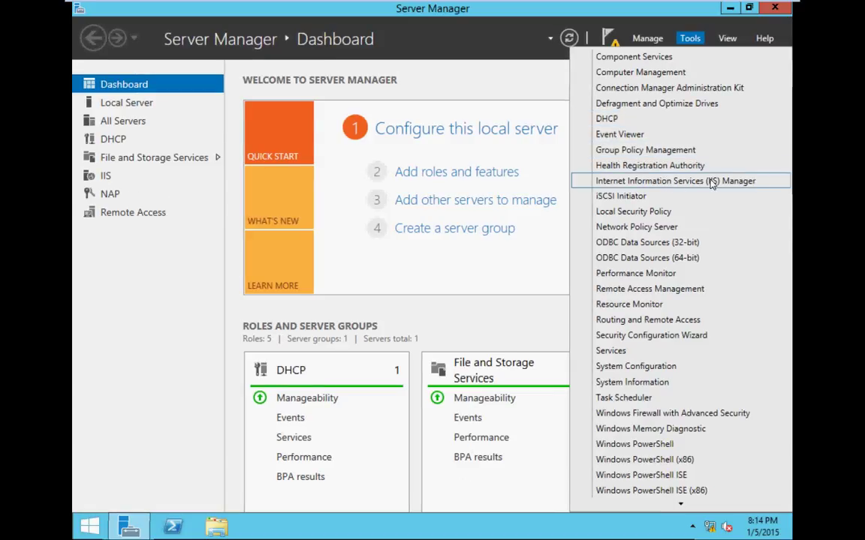
{"action": "left_click", "coordinate": [683, 184]}
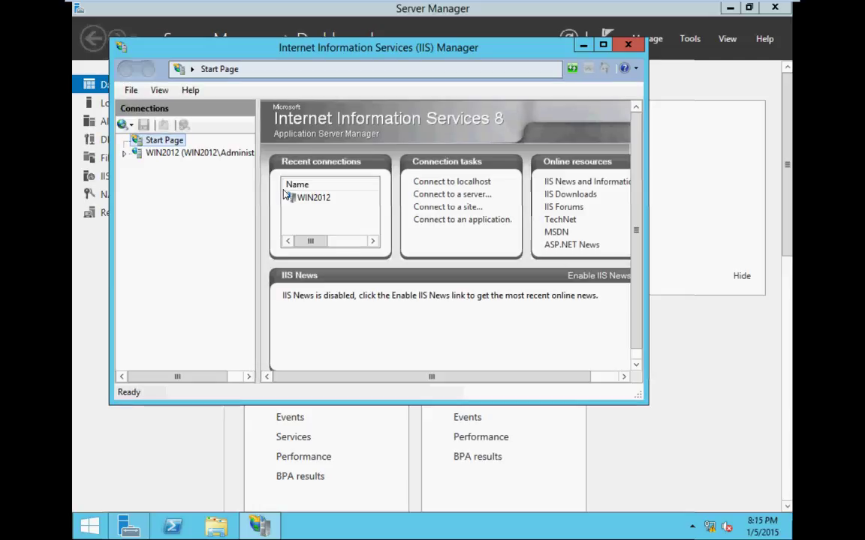
{"action": "left_click", "coordinate": [626, 47]}
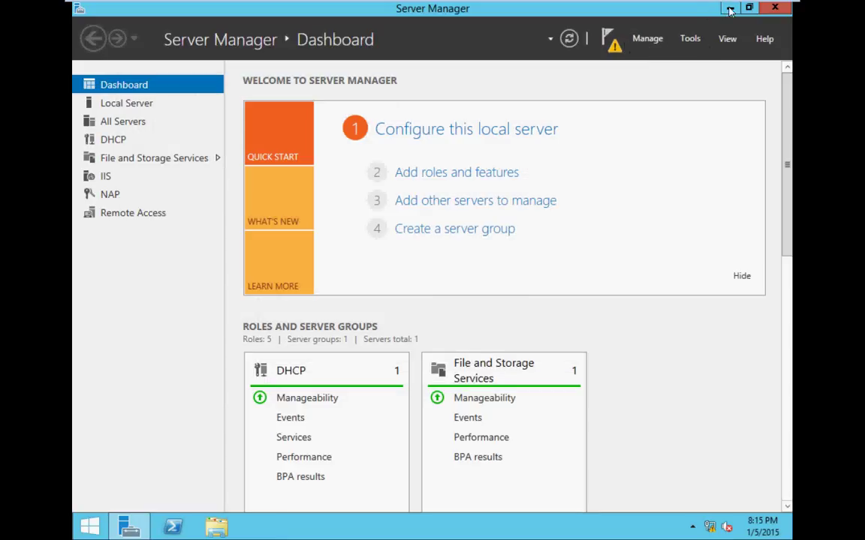
{"action": "left_click", "coordinate": [729, 9]}
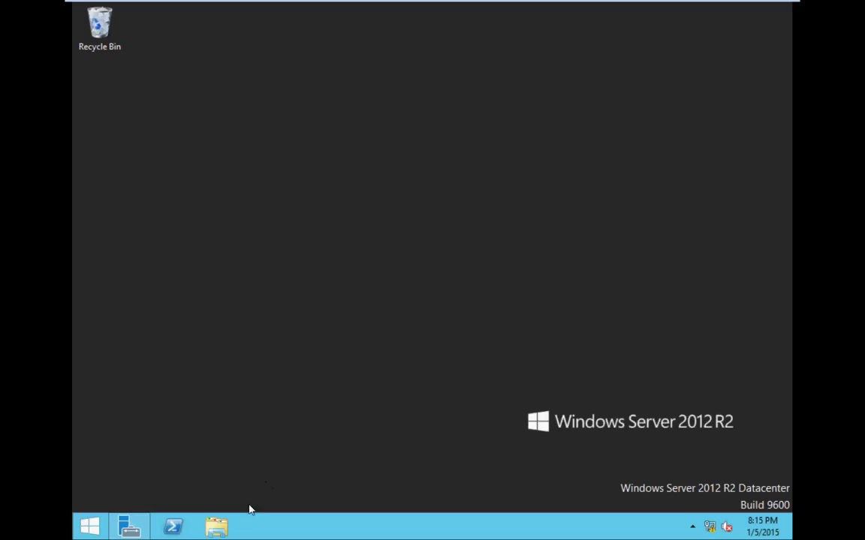
Browse in File Explorer to the wwwroot folder inside inetpub on Local Disk (C:)
{"action": "left_click", "coordinate": [217, 528]}
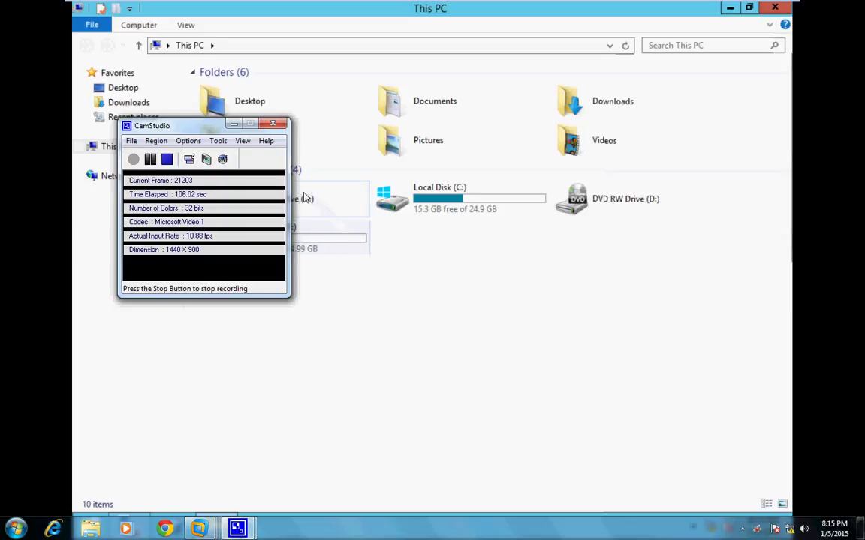
{"action": "left_click", "coordinate": [234, 125]}
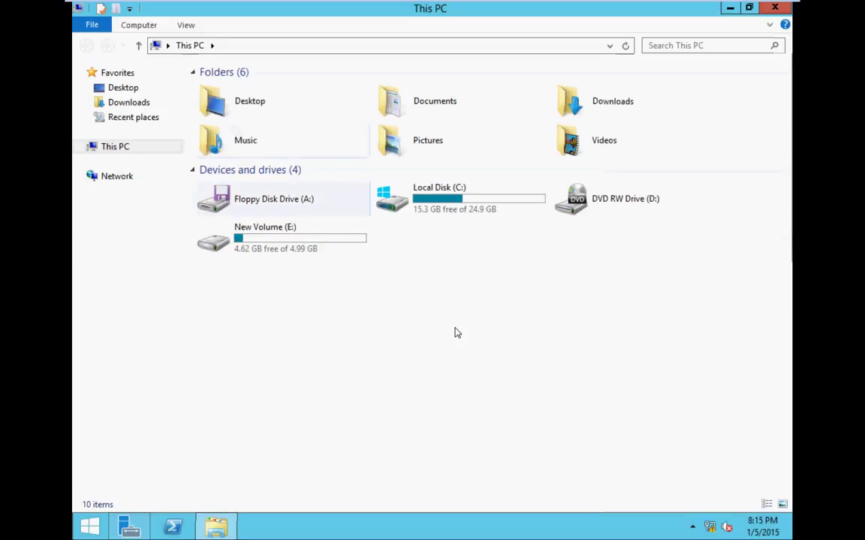
{"action": "left_click", "coordinate": [442, 199]}
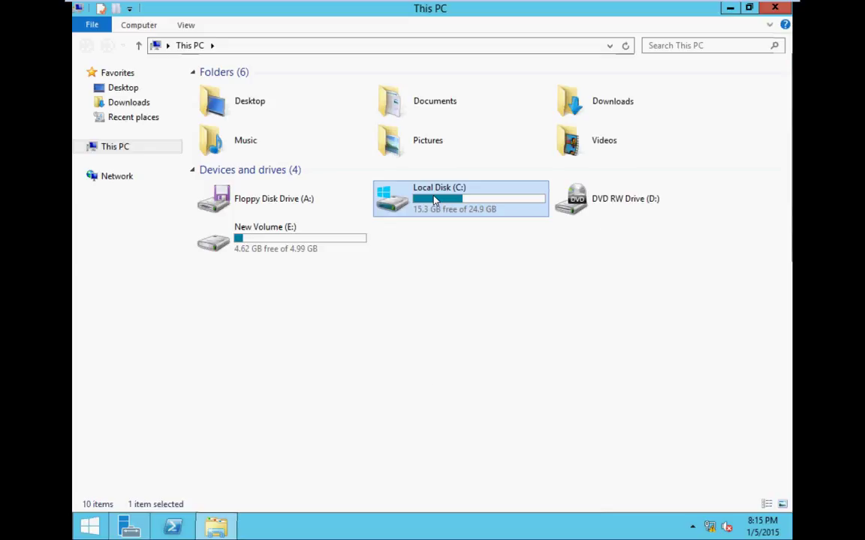
{"action": "right_click", "coordinate": [443, 200]}
{"action": "left_click", "coordinate": [458, 205]}
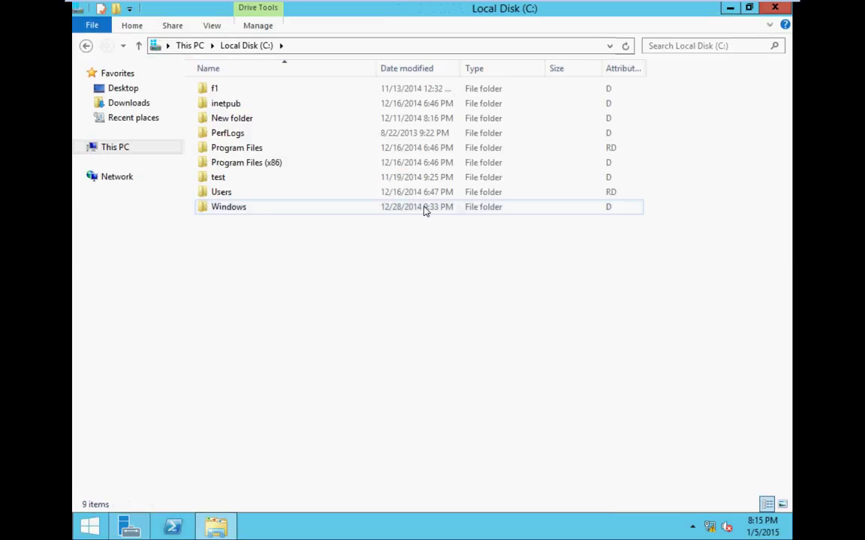
{"action": "left_click", "coordinate": [227, 105]}
{"action": "right_click", "coordinate": [227, 104]}
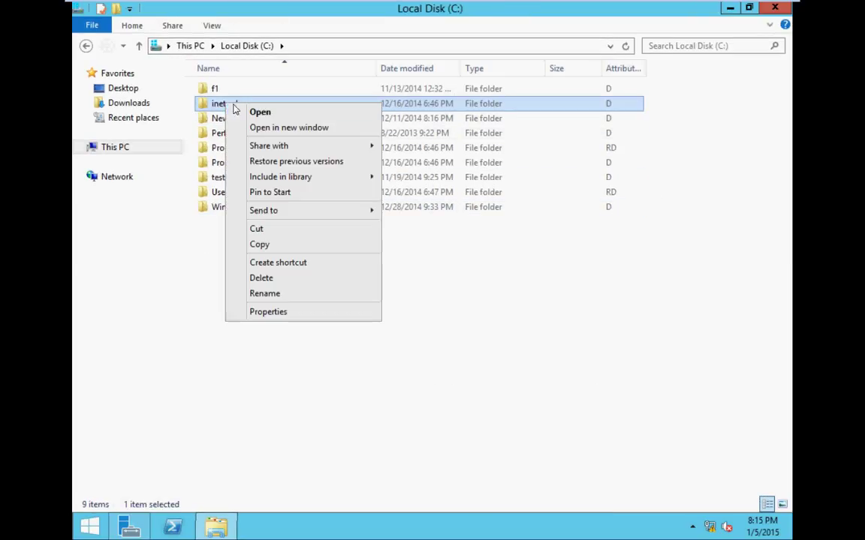
{"action": "left_click", "coordinate": [253, 114]}
{"action": "left_click", "coordinate": [227, 151]}
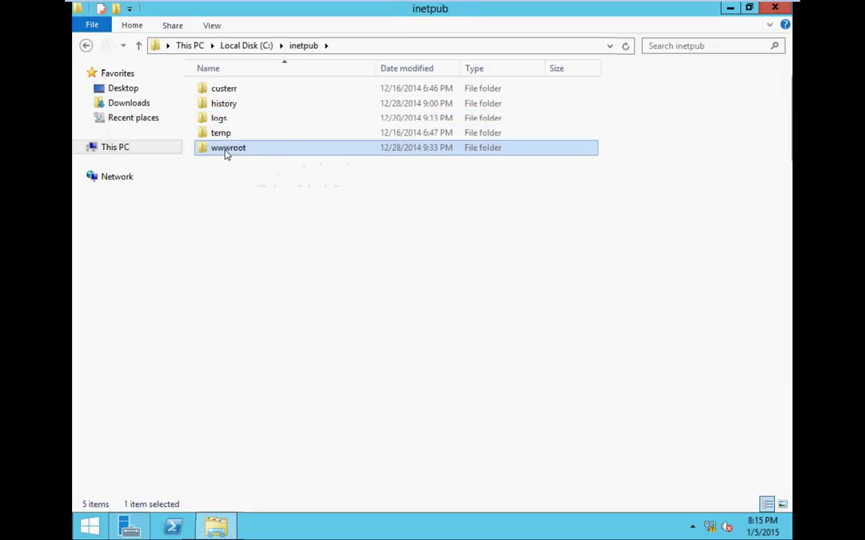
{"action": "right_click", "coordinate": [226, 151]}
{"action": "left_click", "coordinate": [245, 159]}
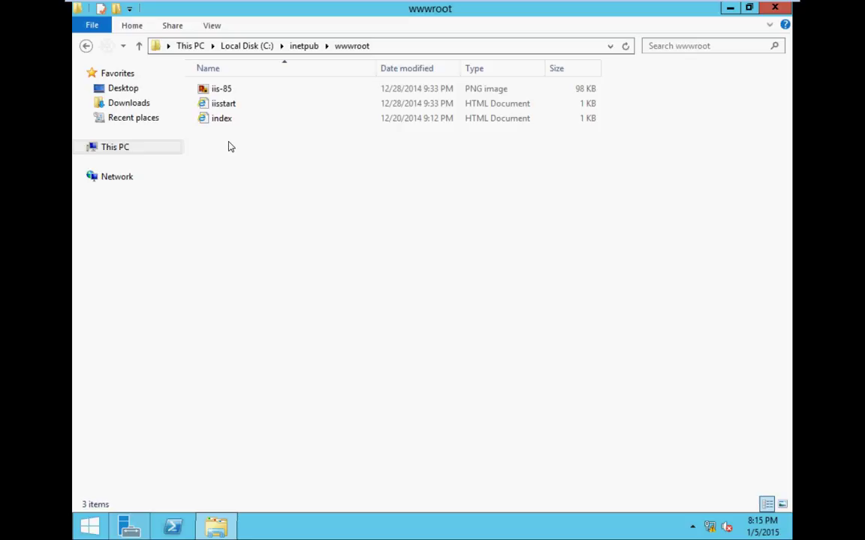
Create a folder named test in wwwroot and open it
{"action": "right_click", "coordinate": [228, 142]}
{"action": "mouse_move", "coordinate": [350, 290]}
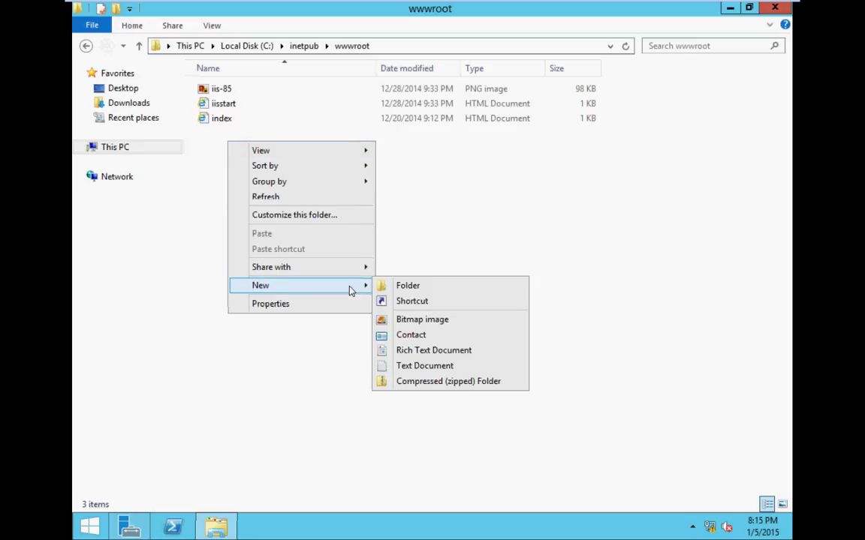
{"action": "left_click", "coordinate": [398, 289]}
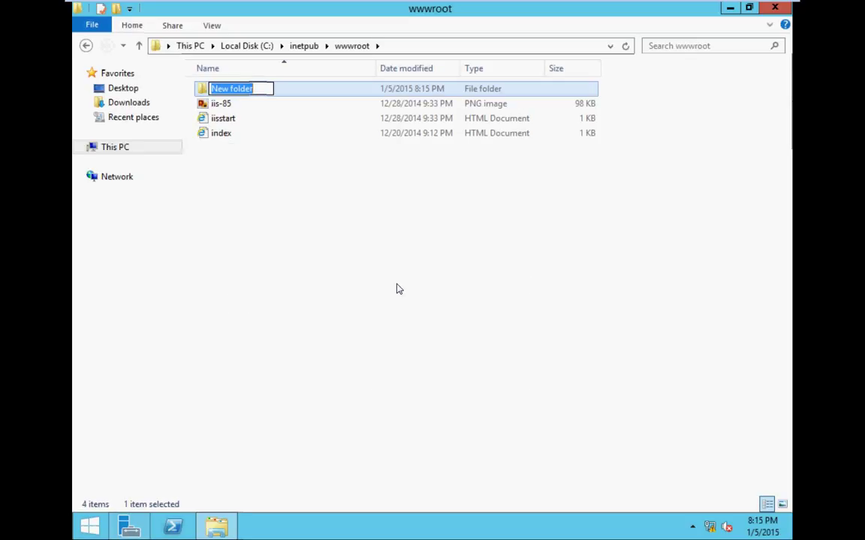
{"action": "type", "text": "test"}
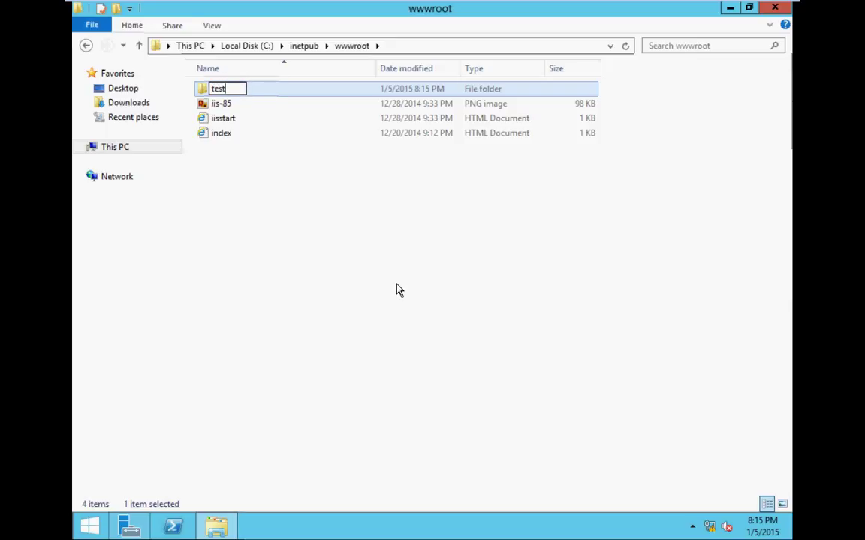
{"action": "key", "text": "Return"}
{"action": "key", "text": "Return"}
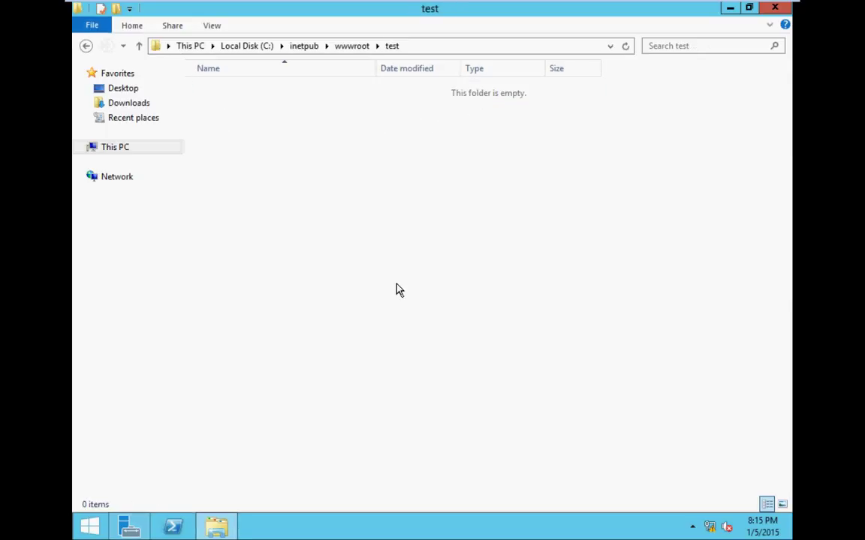
Create a text document with the default name in the test folder and open it in Notepad
{"action": "right_click", "coordinate": [277, 130]}
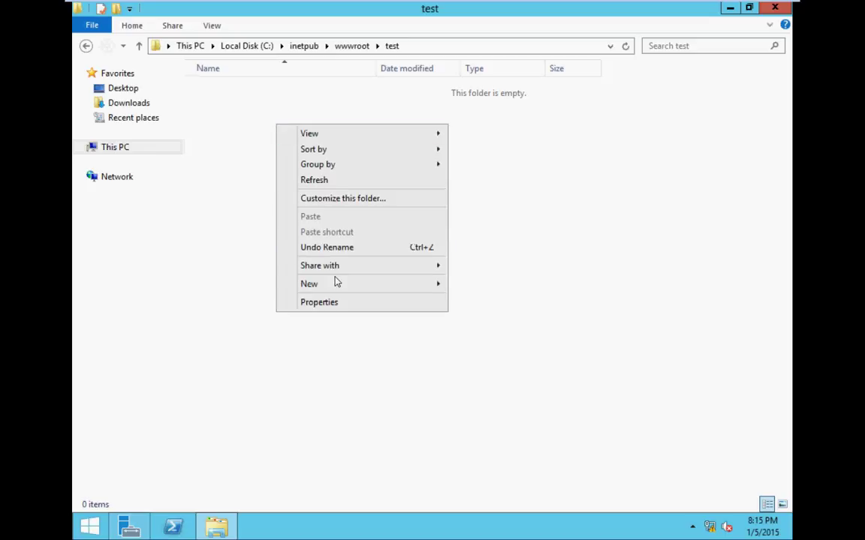
{"action": "mouse_move", "coordinate": [405, 289]}
{"action": "left_click", "coordinate": [499, 368]}
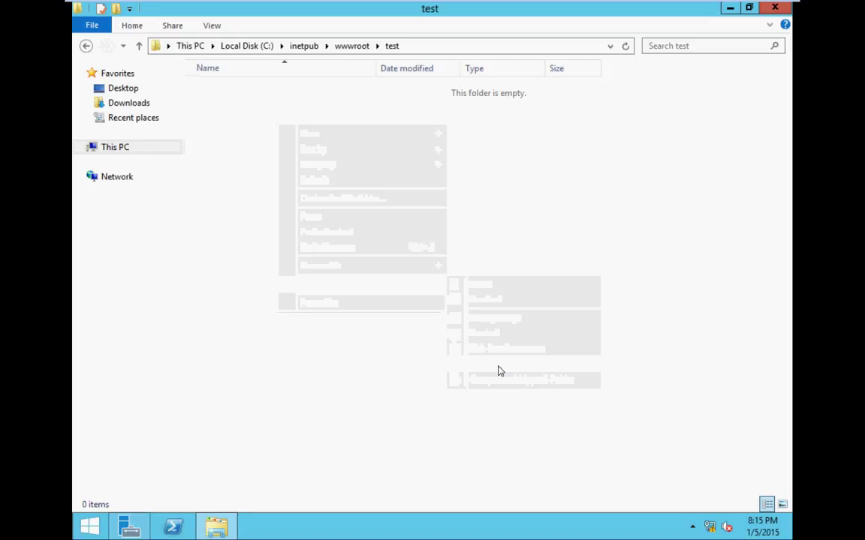
{"action": "left_click", "coordinate": [235, 104]}
{"action": "left_click", "coordinate": [230, 96]}
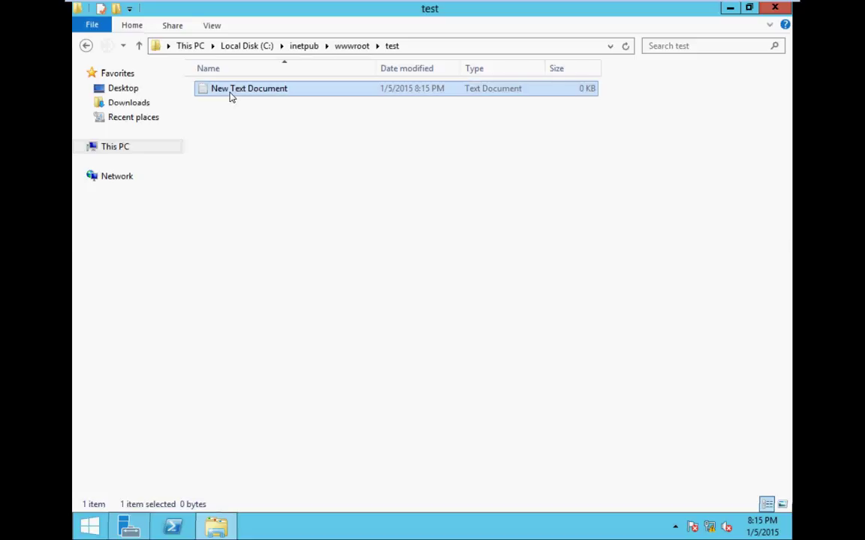
{"action": "double_click", "coordinate": [231, 95]}
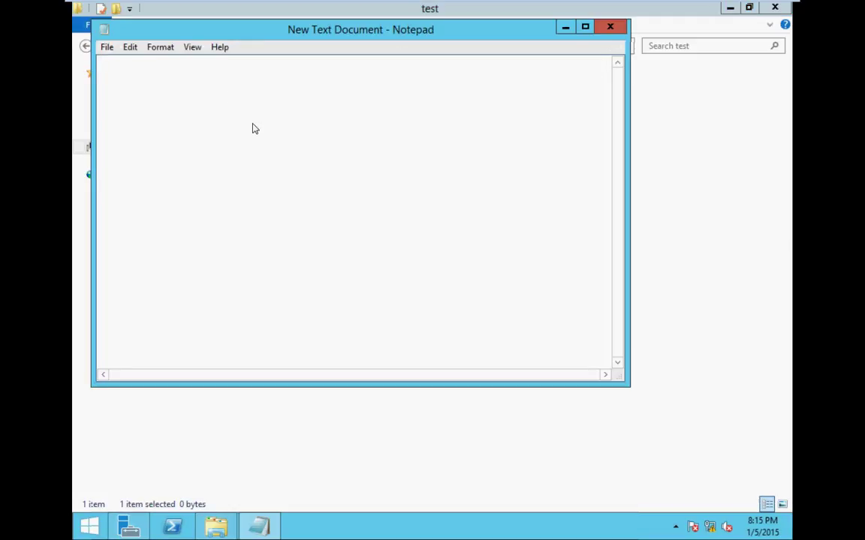
Write an opening <html> tag and a closing </html> tag, leaving an empty line between them
{"action": "key", "text": "Left"}
{"action": "type", "text": "html"}
{"action": "key", "text": "End"}
{"action": "key", "text": "Return"}
{"action": "type", "text": "<>"}
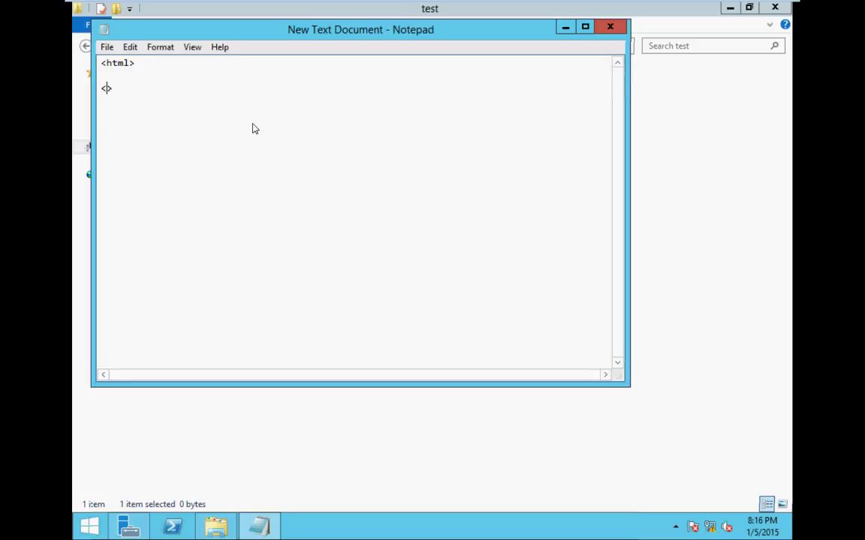
{"action": "type", "text": "/html"}
Add a <body> tag and a closing </body> tag on separate lines between the html tags
{"action": "key", "text": "Up"}
{"action": "type", "text": "<>"}
{"action": "type", "text": "body"}
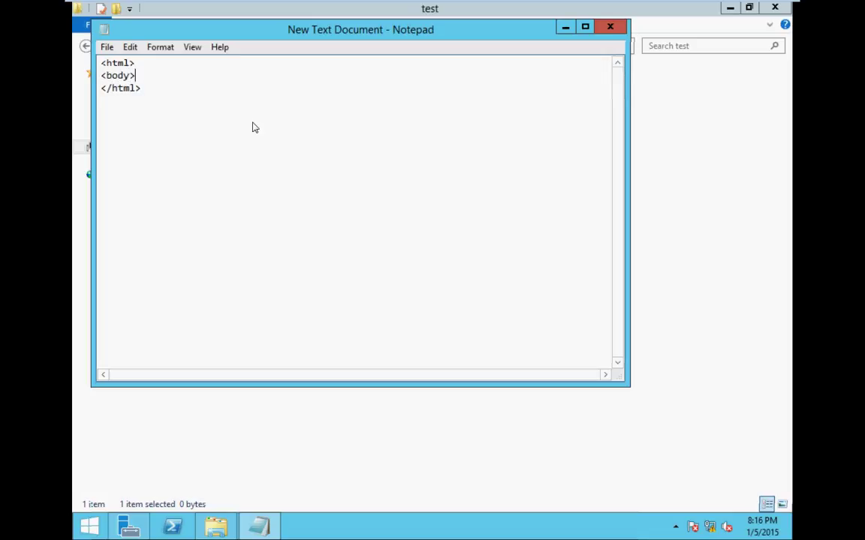
{"action": "key", "text": "Return"}
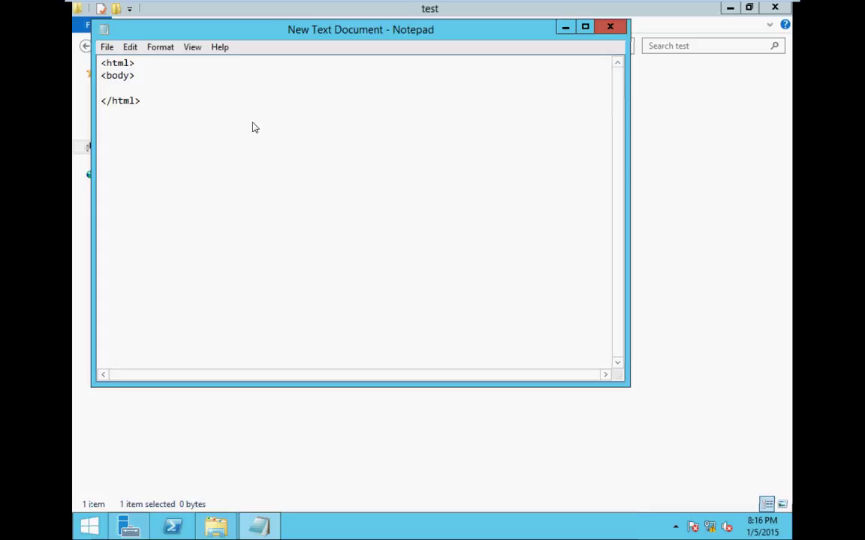
{"action": "type", "text": "<>"}
{"action": "key", "text": "Left"}
{"action": "type", "text": "/body"}
Add the attribute bgcolor=green to the opening body tag
{"action": "key", "text": "Up"}
{"action": "key", "text": "Left"}
{"action": "type", "text": "bgcolor"}
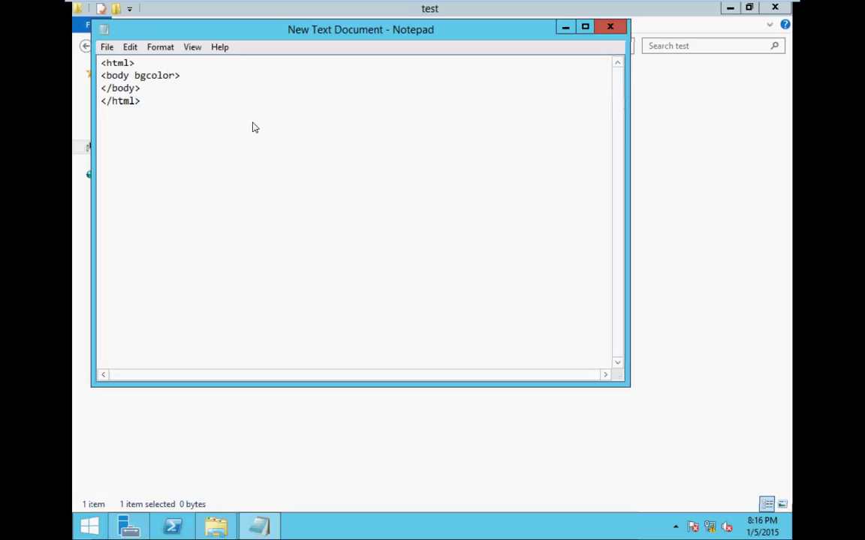
{"action": "type", "text": "=green"}
Insert the line "WELCOME TO TEST PAGE" between the opening and closing body tags
{"action": "key", "text": "End"}
{"action": "key", "text": "Return"}
{"action": "type", "text": "W"}
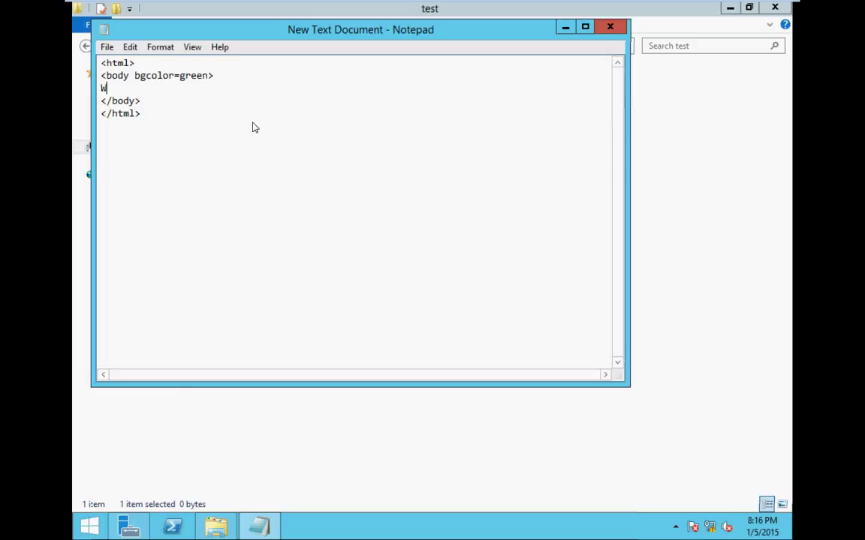
{"action": "type", "text": "ELCOME TO TEST"}
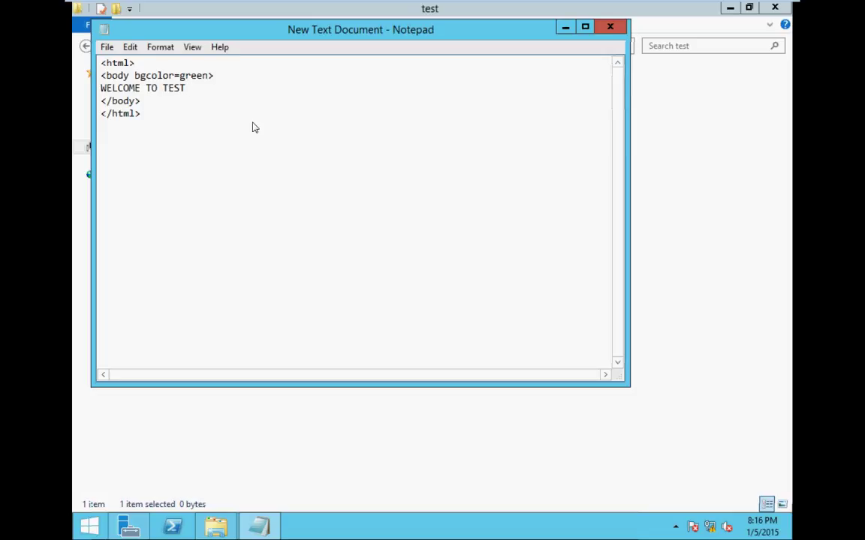
{"action": "type", "text": " PAGE"}
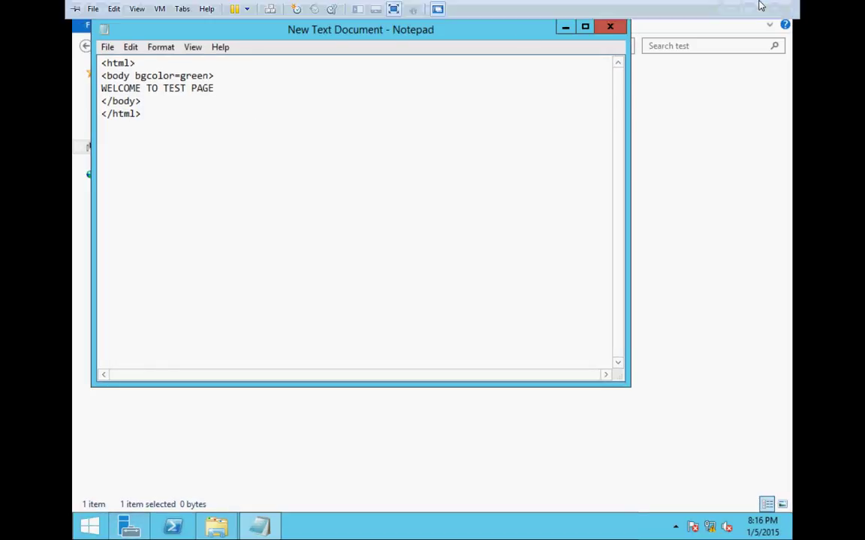
{"action": "left_click", "coordinate": [682, 6]}
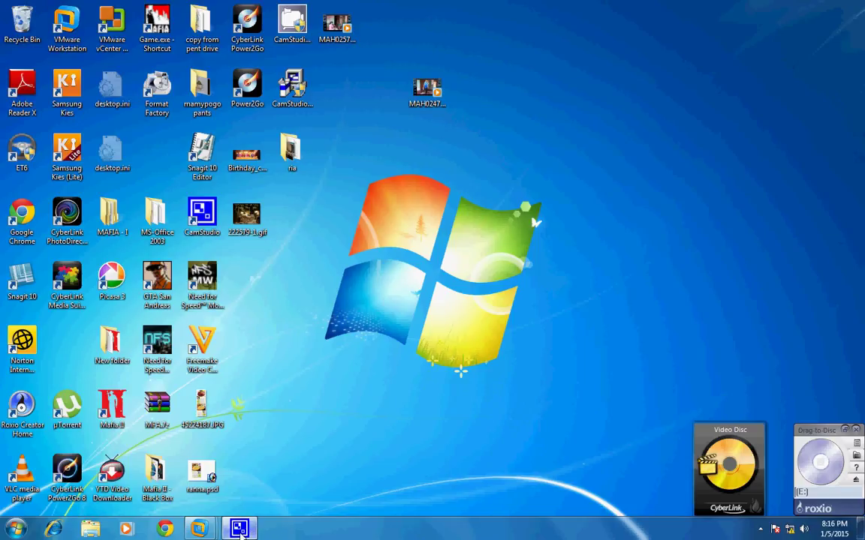
{"action": "mouse_move", "coordinate": [240, 529]}
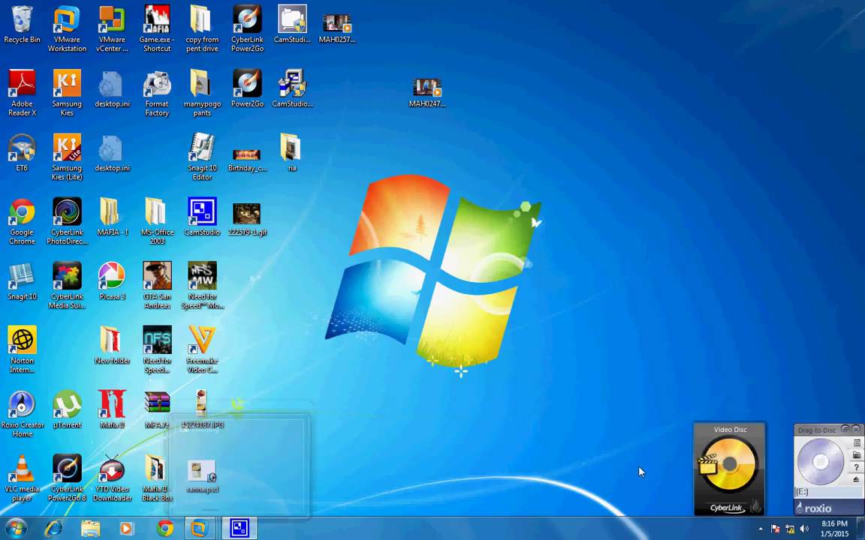
{"action": "left_click", "coordinate": [759, 529]}
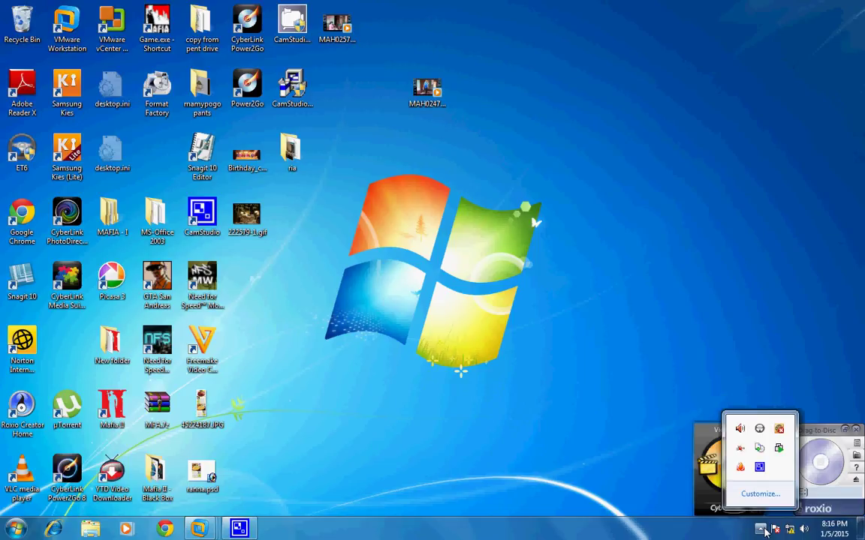
{"action": "right_click", "coordinate": [759, 469]}
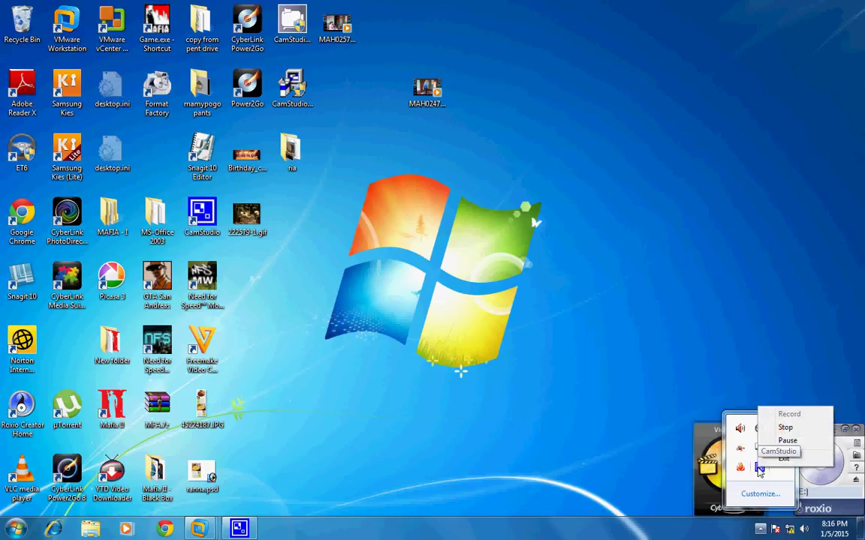
{"action": "left_click", "coordinate": [787, 442]}
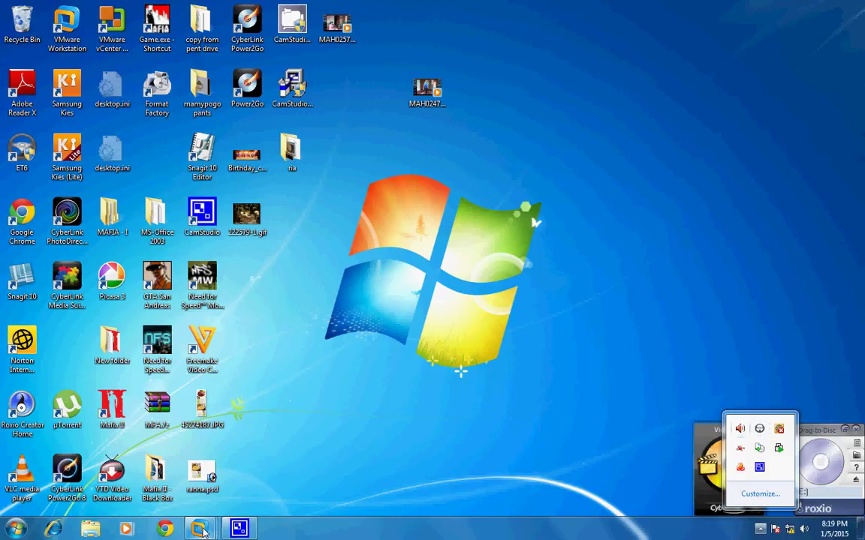
Switch to the Windows Server 2012 virtual machine and start Save As for the page, browsing to C:\inetpub\wwwroot\test
{"action": "mouse_move", "coordinate": [201, 529]}
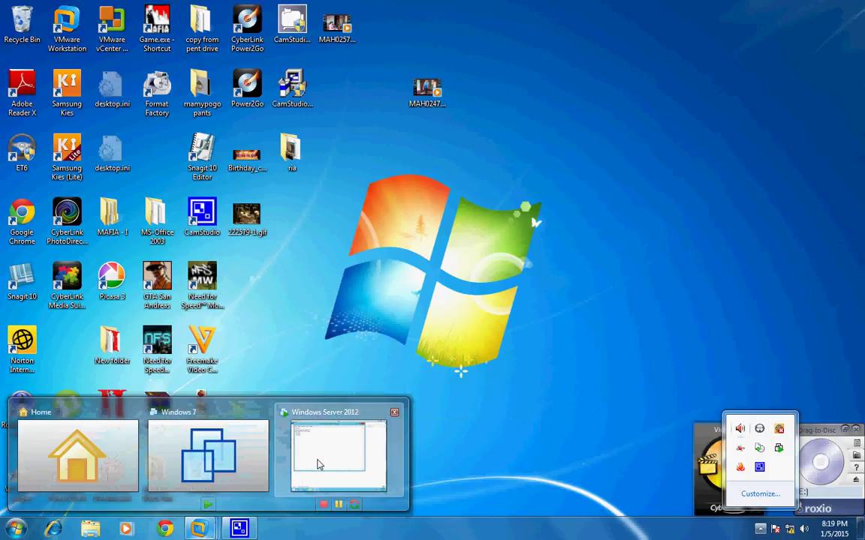
{"action": "left_click", "coordinate": [321, 463]}
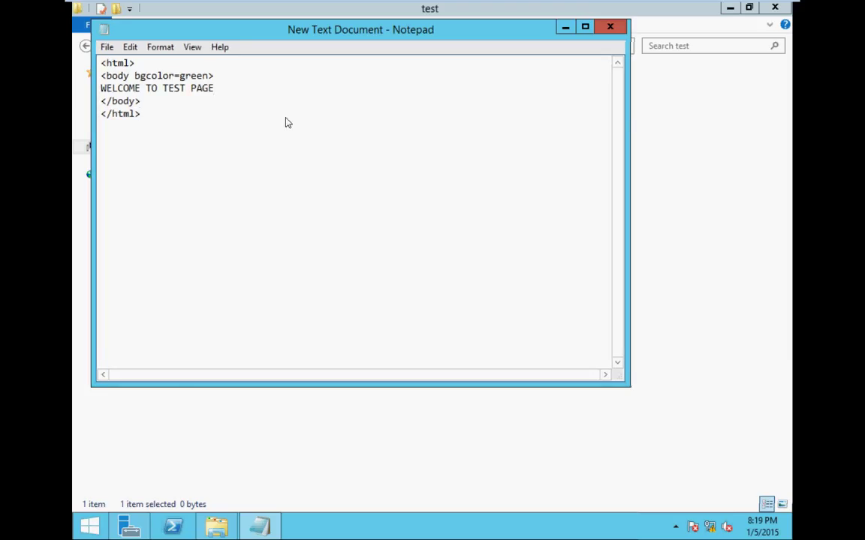
{"action": "left_click", "coordinate": [106, 48]}
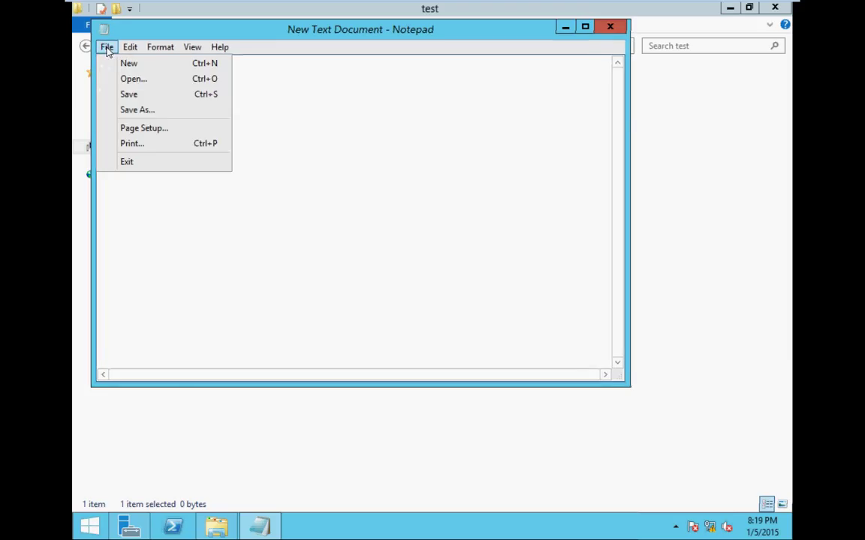
{"action": "left_click", "coordinate": [134, 110]}
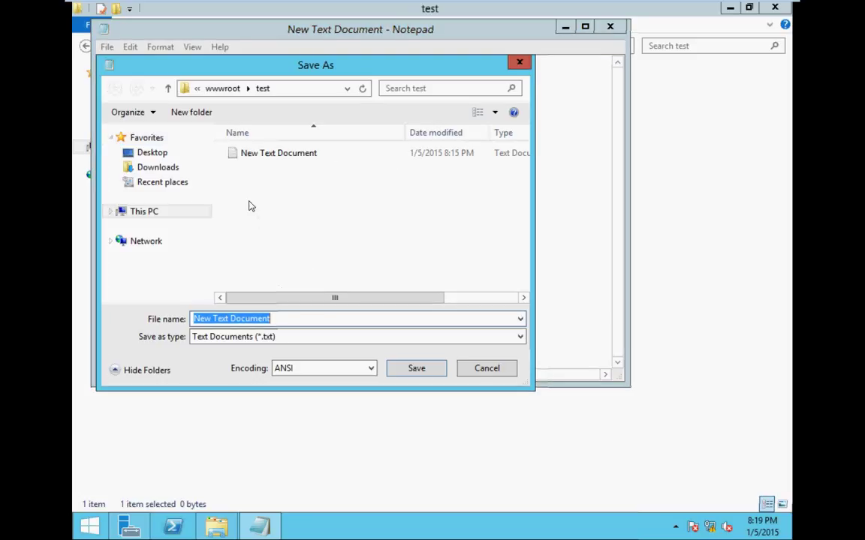
{"action": "left_click", "coordinate": [159, 212]}
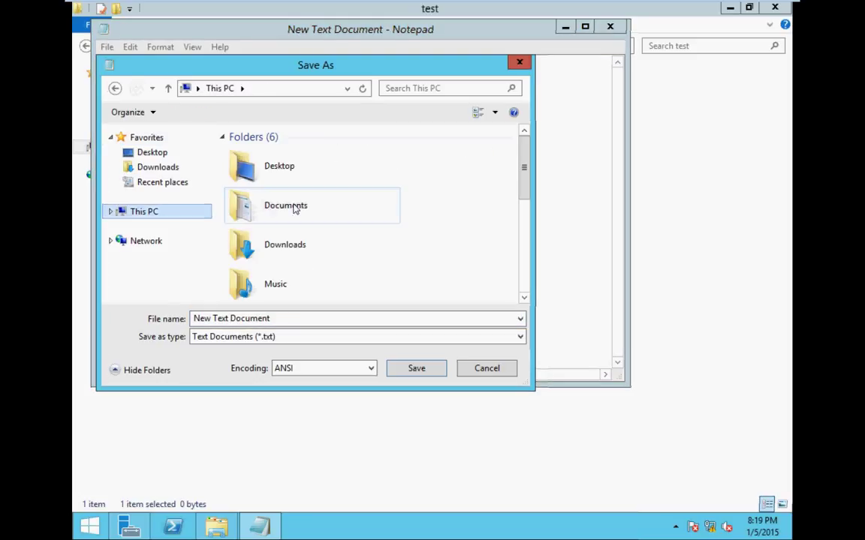
{"action": "left_click", "coordinate": [110, 213]}
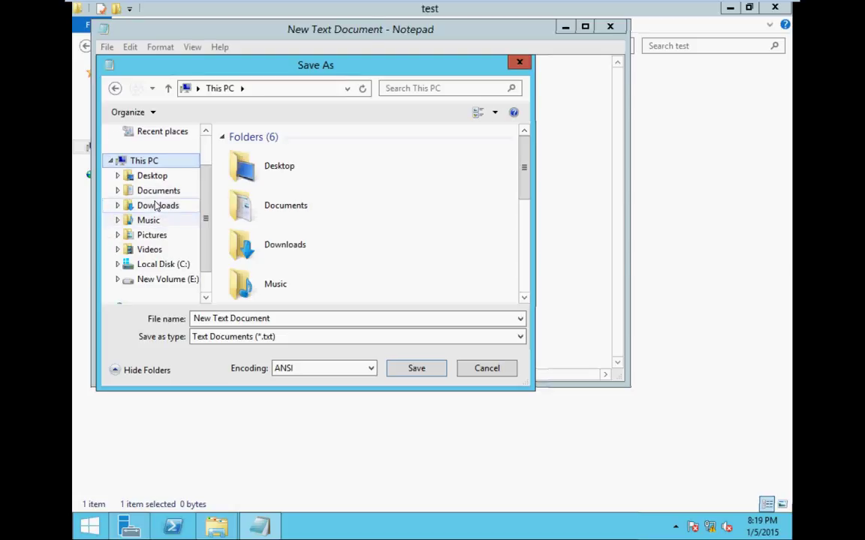
{"action": "left_click", "coordinate": [167, 265]}
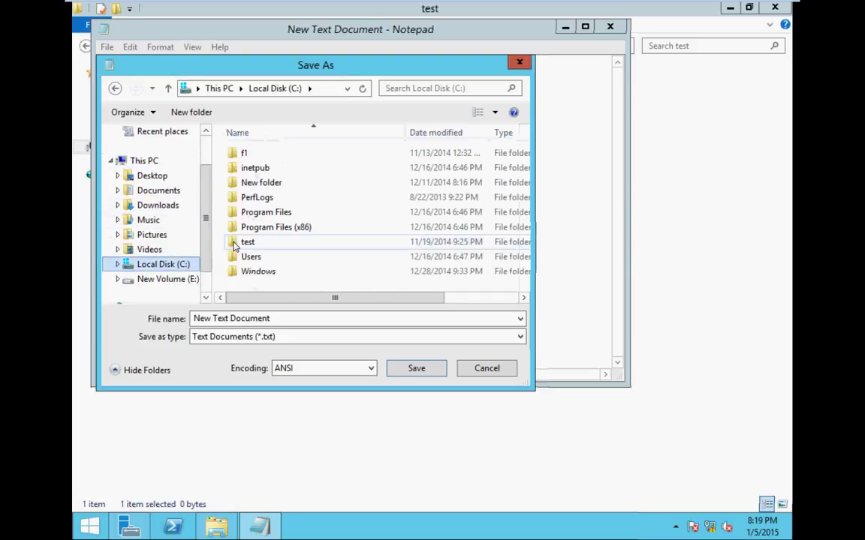
{"action": "left_click", "coordinate": [259, 170]}
{"action": "double_click", "coordinate": [259, 170]}
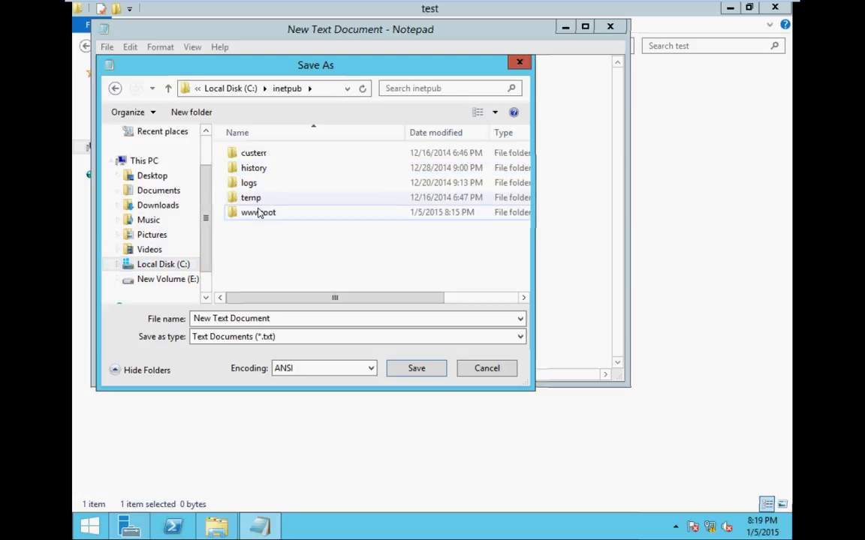
{"action": "double_click", "coordinate": [251, 212]}
{"action": "left_click", "coordinate": [248, 158]}
{"action": "double_click", "coordinate": [248, 159]}
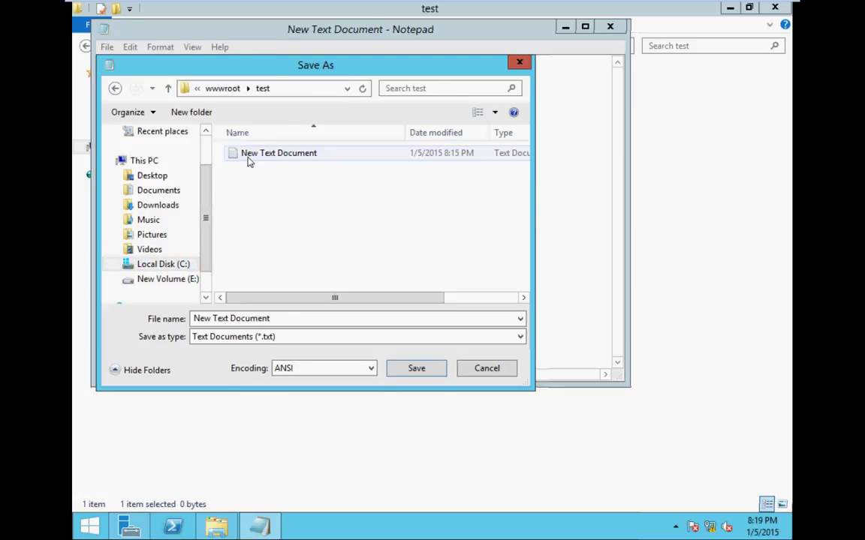
Save the page under the file name "index.htm", enclosed in double quotation marks, and close Notepad
{"action": "left_click", "coordinate": [305, 318]}
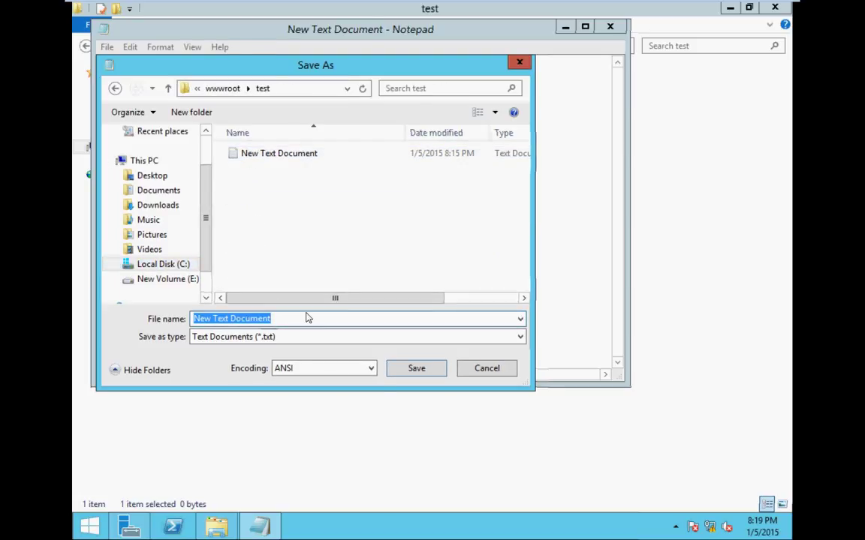
{"action": "type", "text": "INDE"}
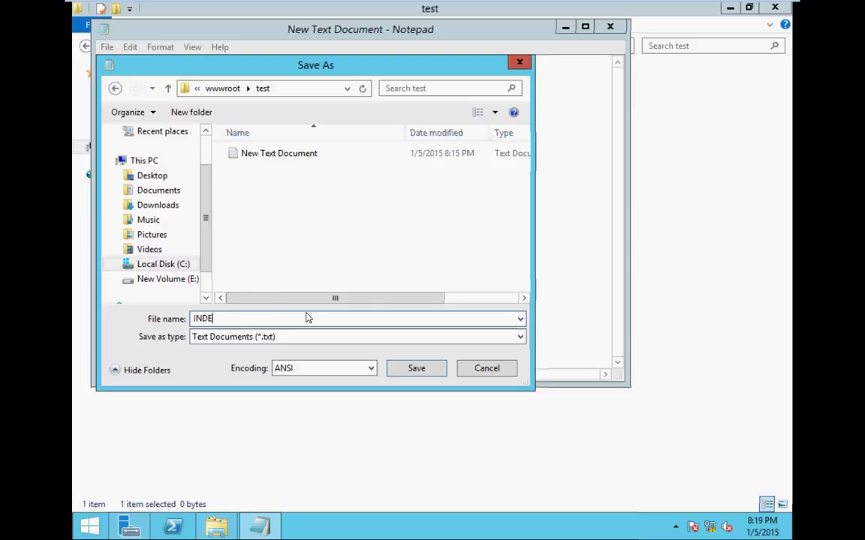
{"action": "type", "text": "X.H"}
{"action": "key", "text": "BackSpace"}
{"action": "key", "text": "BackSpace"}
{"action": "key", "text": "BackSpace"}
{"action": "key", "text": "BackSpace"}
{"action": "key", "text": "BackSpace"}
{"action": "key", "text": "BackSpace"}
{"action": "key", "text": "BackSpace"}
{"action": "key", "text": "BackSpace"}
{"action": "key", "text": "BackSpace"}
{"action": "type", "text": "inde"}
{"action": "key", "text": "Home"}
{"action": "type", "text": "\""}
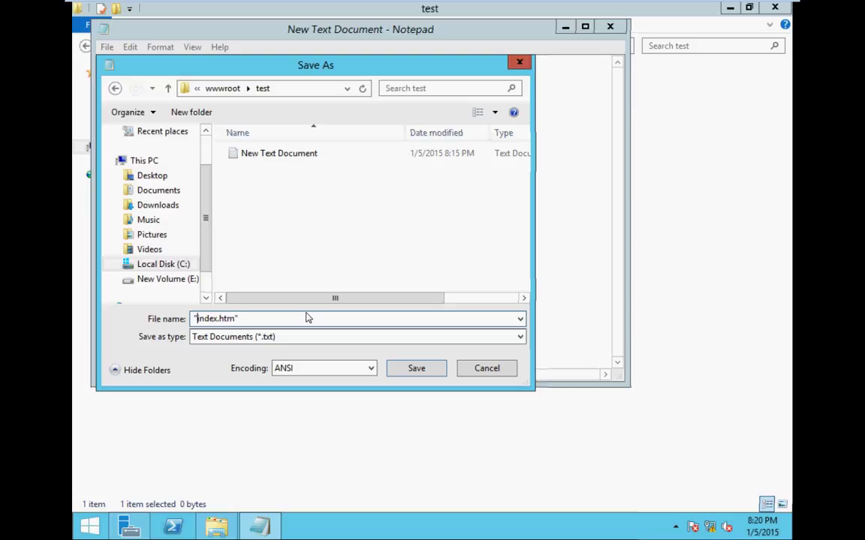
{"action": "left_click", "coordinate": [418, 369]}
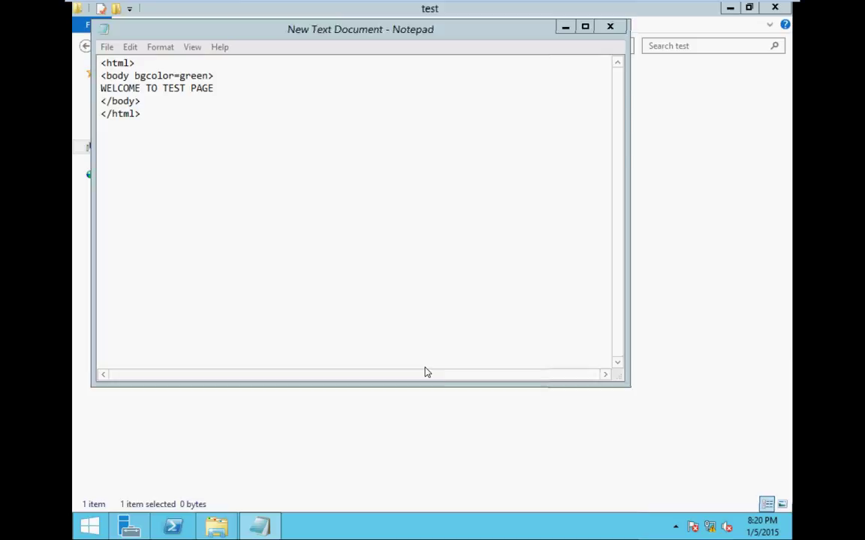
{"action": "left_click", "coordinate": [610, 27]}
Delete the empty New Text Document file from the test folder
{"action": "left_click", "coordinate": [232, 143]}
{"action": "left_click", "coordinate": [227, 109]}
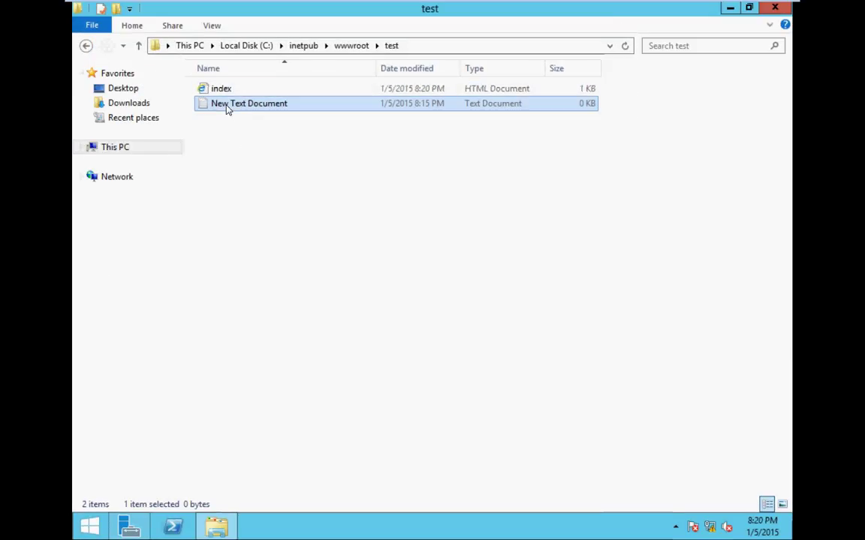
{"action": "key", "text": "Delete"}
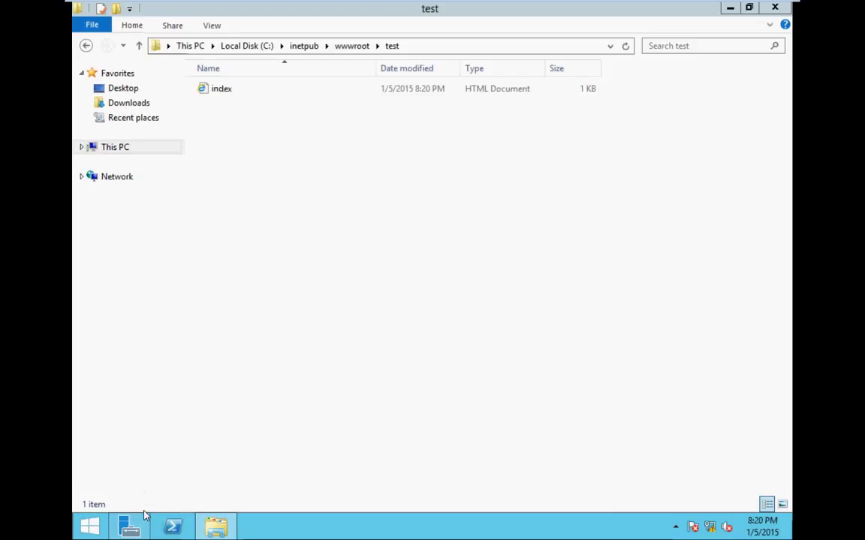
Switch to Server Manager, launch Internet Information Services (IIS) Manager from it and maximize its window
{"action": "left_click", "coordinate": [126, 525]}
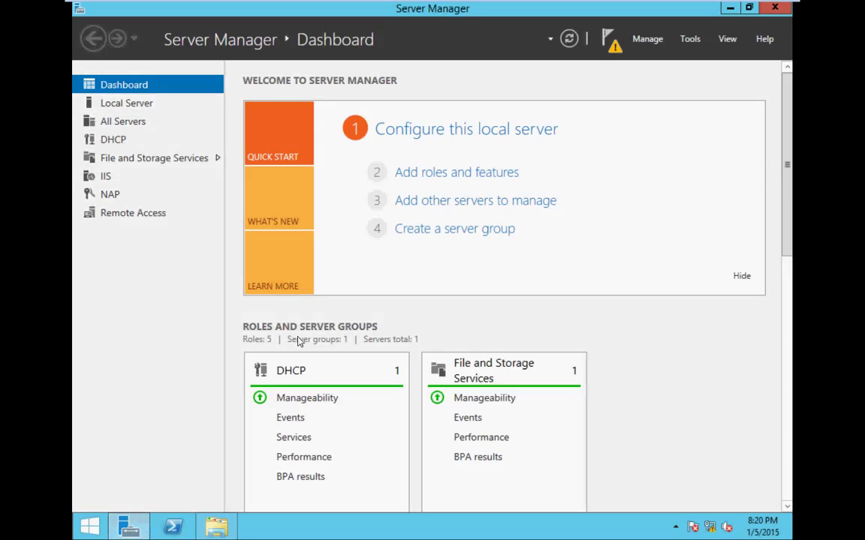
{"action": "left_click", "coordinate": [692, 40]}
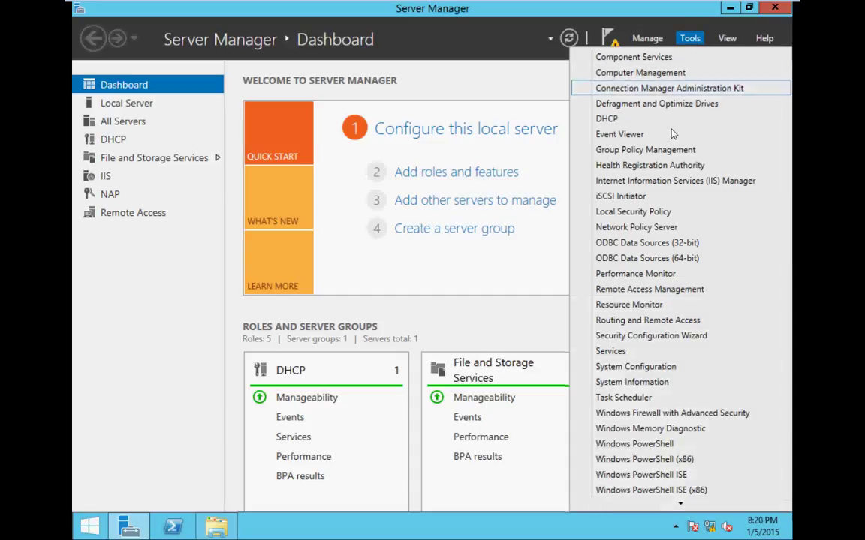
{"action": "left_click", "coordinate": [669, 181]}
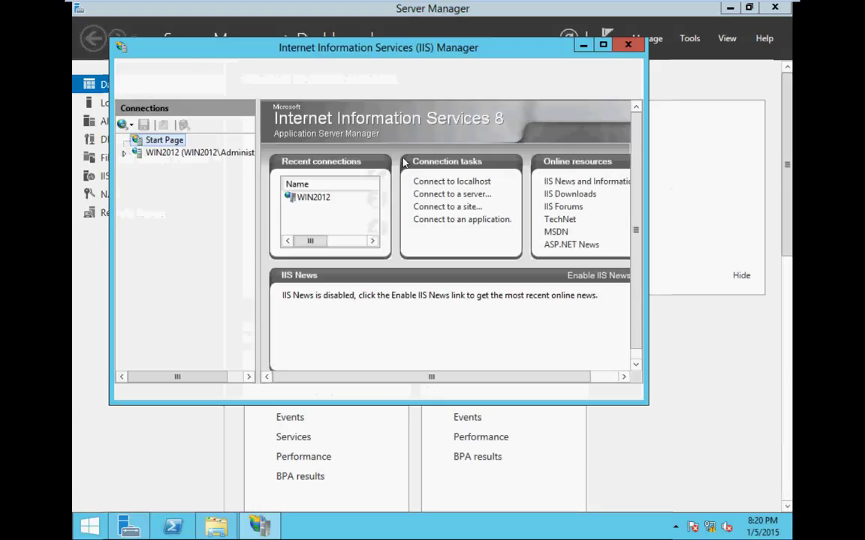
{"action": "left_click", "coordinate": [604, 43]}
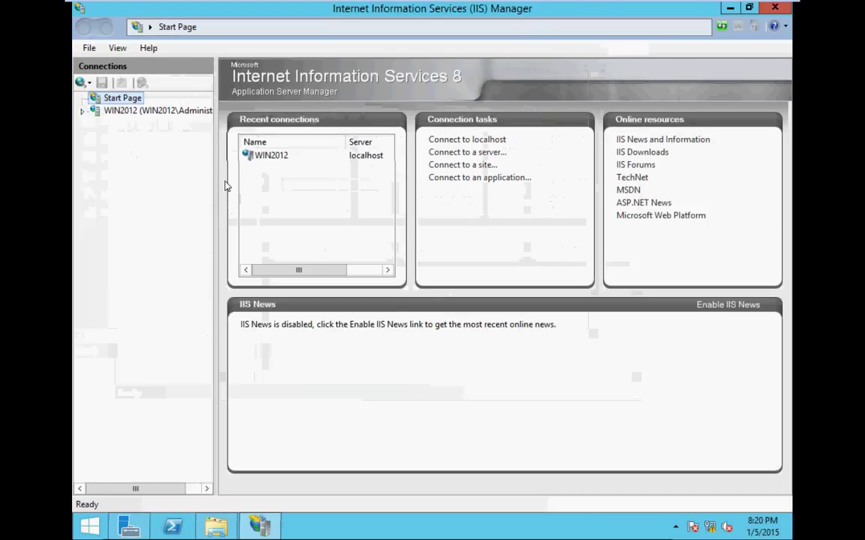
Open the WIN2012 server's Sites node, declining the offer to get started with Microsoft Web Platform
{"action": "left_click", "coordinate": [112, 111]}
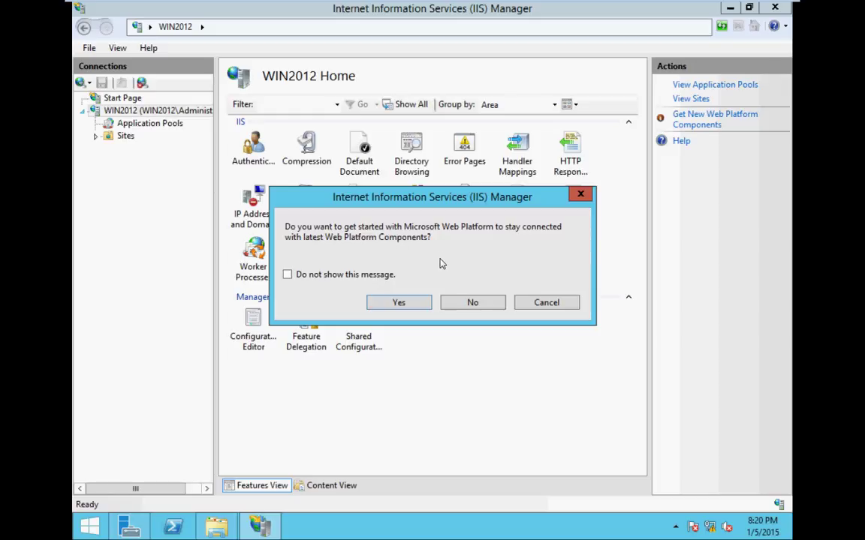
{"action": "left_click", "coordinate": [470, 303]}
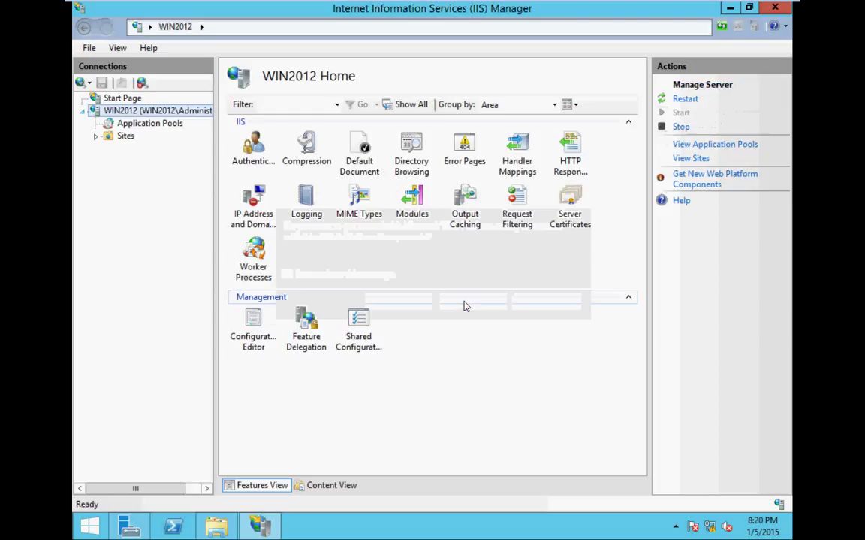
{"action": "left_click", "coordinate": [95, 137]}
{"action": "left_click", "coordinate": [126, 137]}
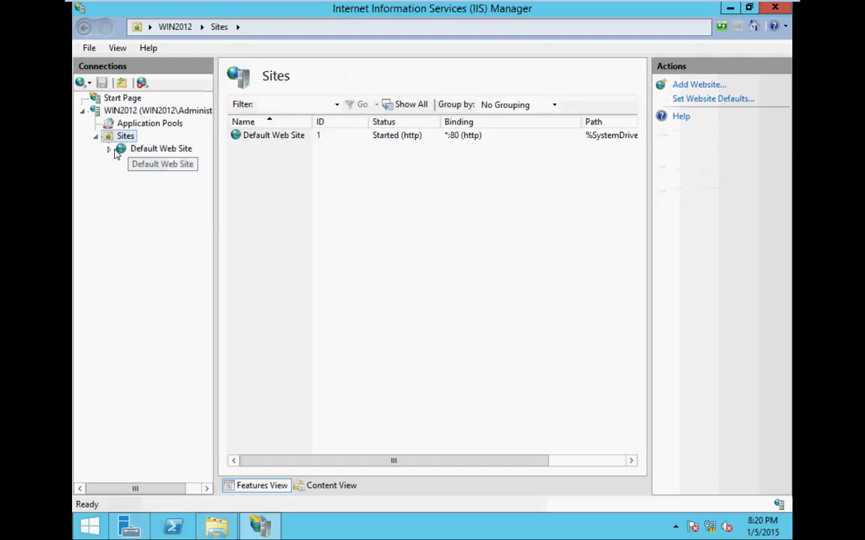
Start adding a new website under Sites and set its site name to testsite
{"action": "right_click", "coordinate": [126, 140]}
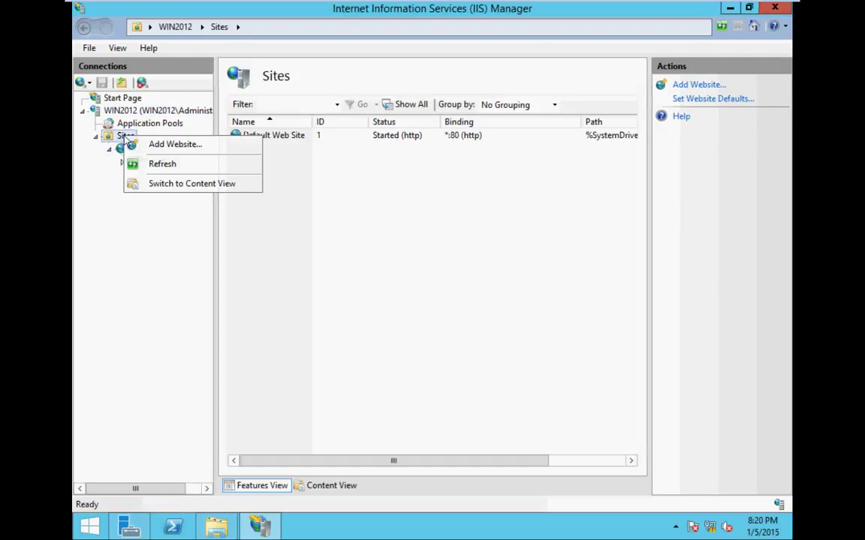
{"action": "left_click", "coordinate": [145, 144]}
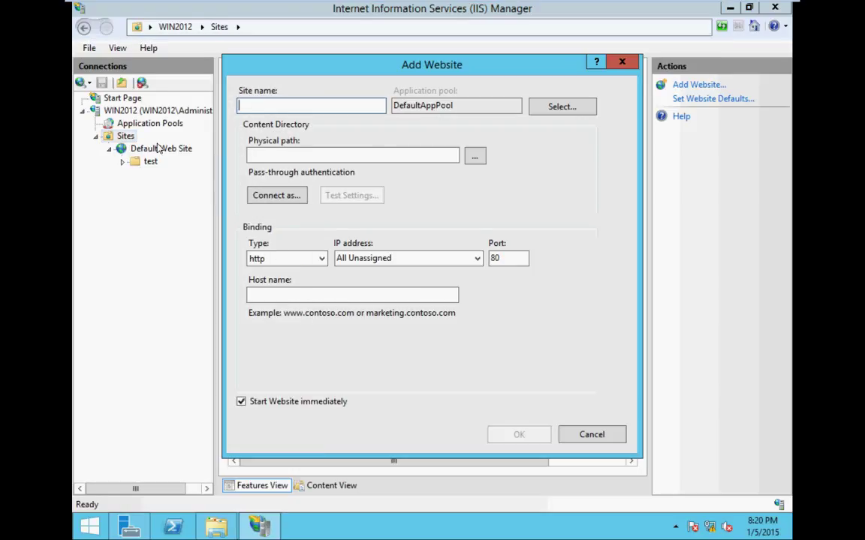
{"action": "type", "text": "testsite"}
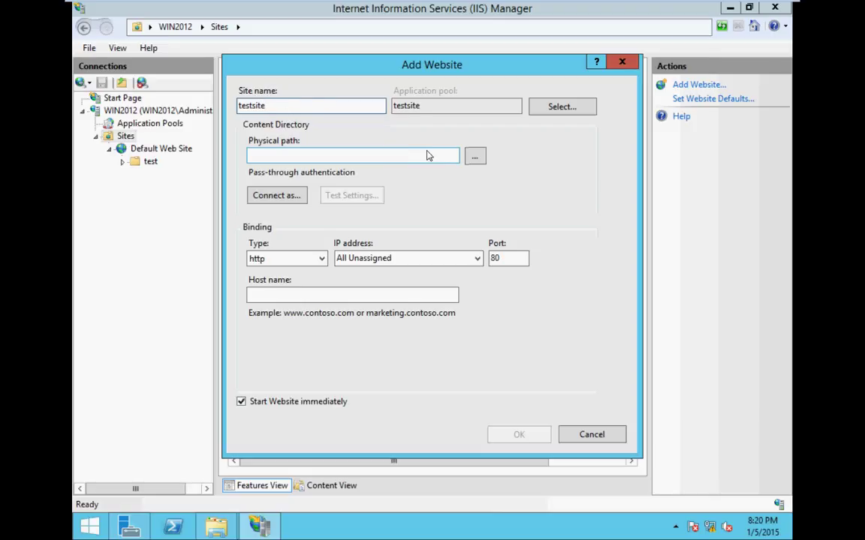
Set the new website's physical path to C:\inetpub\wwwroot\test and choose All Unassigned as the binding IP address
{"action": "left_click", "coordinate": [476, 158]}
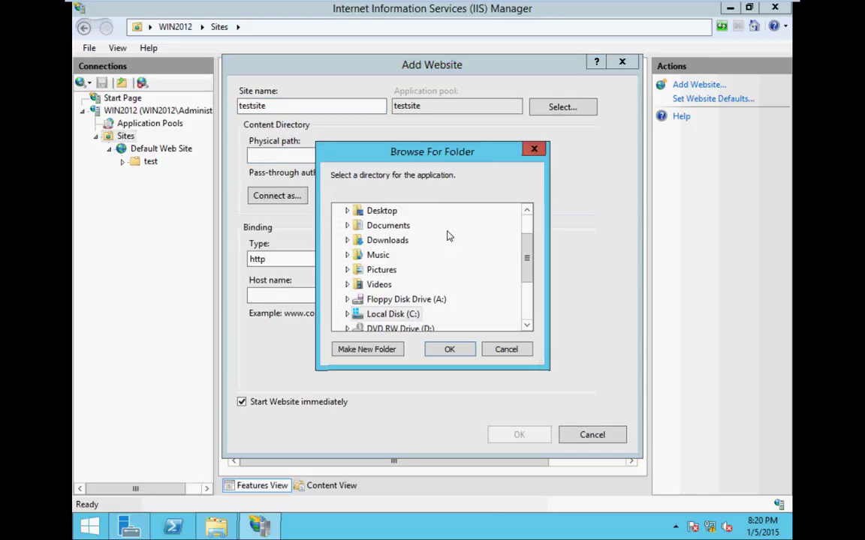
{"action": "left_click", "coordinate": [347, 315]}
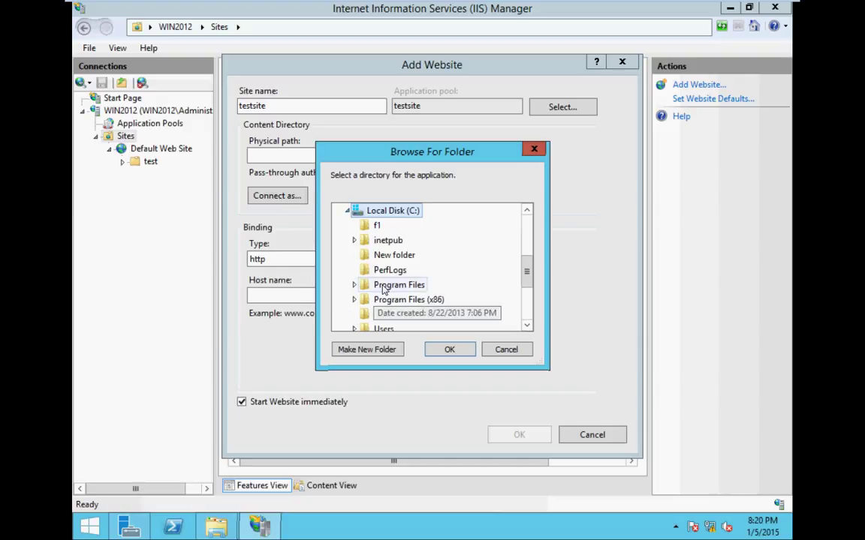
{"action": "left_click", "coordinate": [353, 241]}
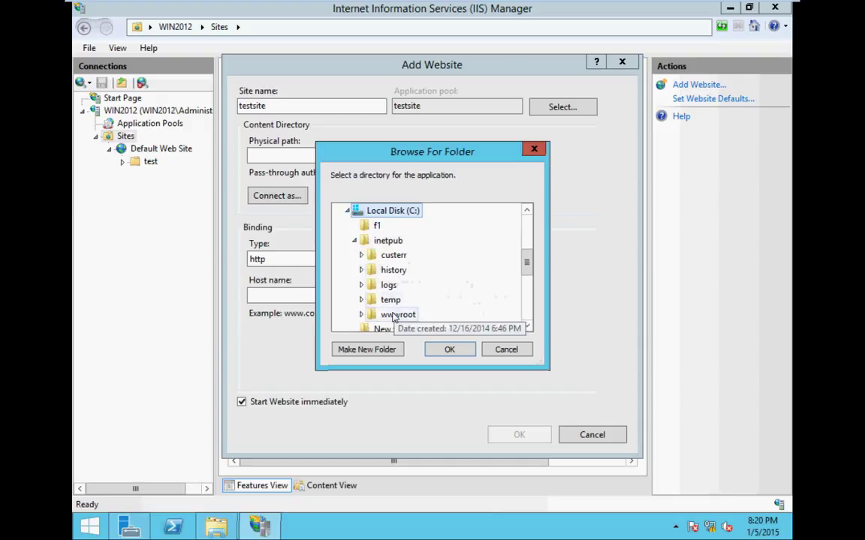
{"action": "left_click", "coordinate": [361, 314]}
{"action": "left_click", "coordinate": [390, 315]}
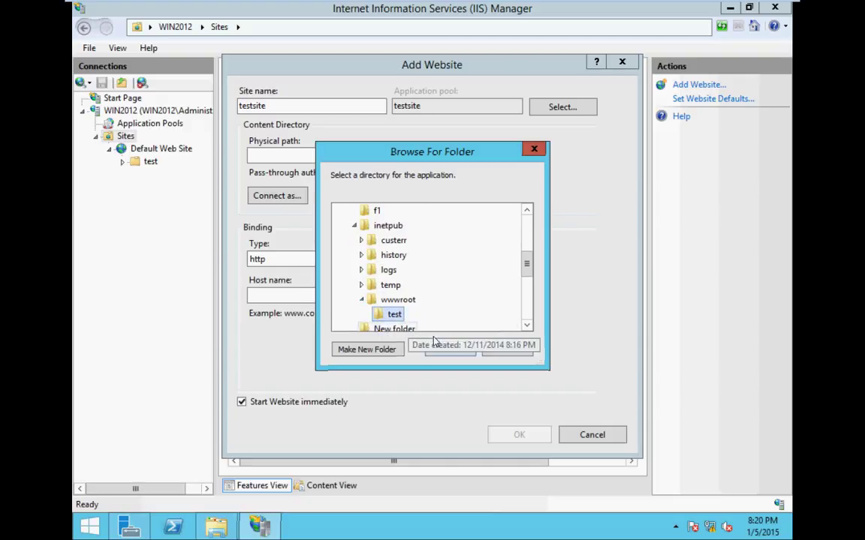
{"action": "left_click", "coordinate": [447, 349]}
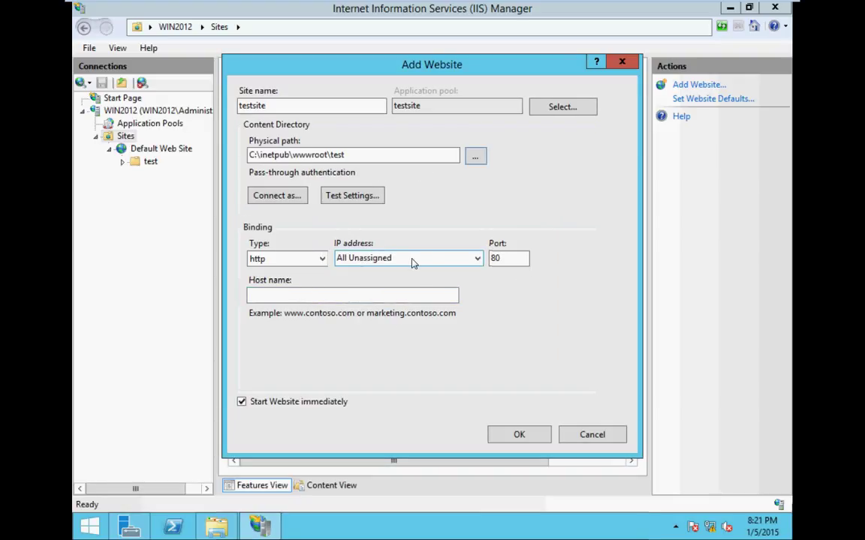
{"action": "left_click", "coordinate": [472, 259]}
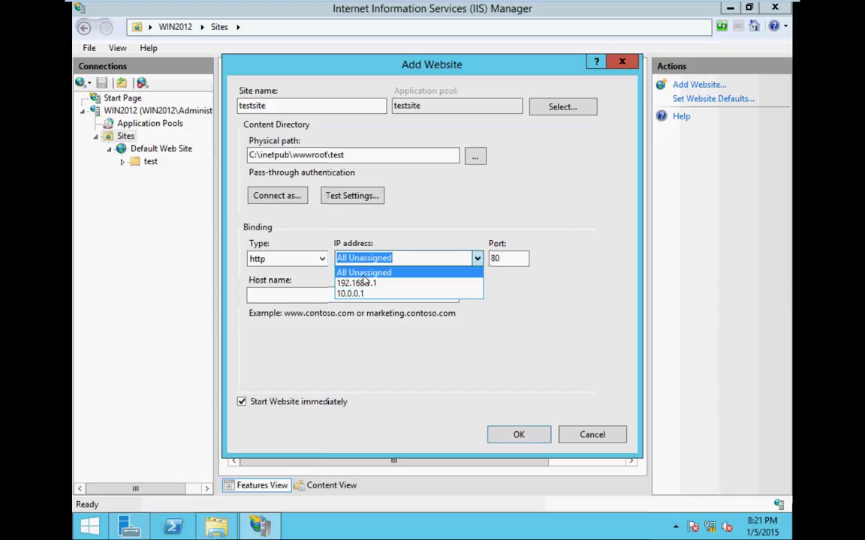
{"action": "left_click", "coordinate": [363, 274]}
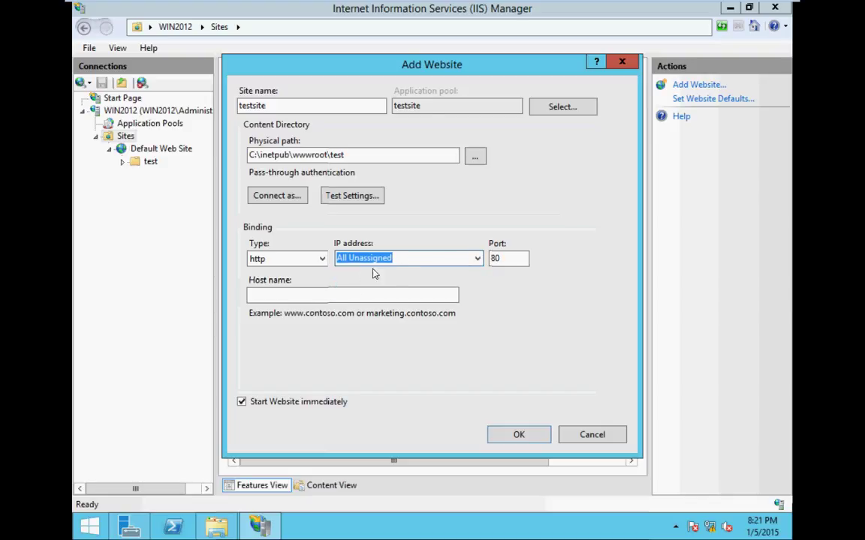
Bind the new website to IP address 192.168.1.1 and create it
{"action": "left_click", "coordinate": [474, 260]}
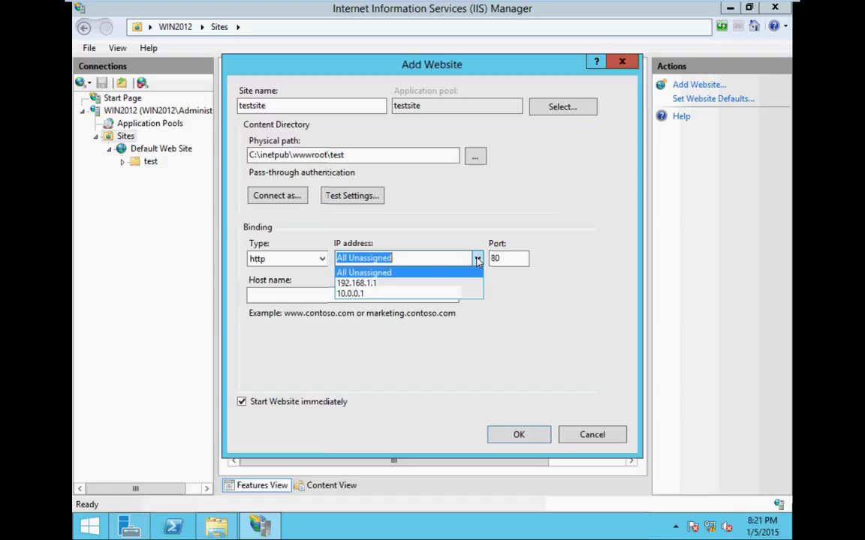
{"action": "left_click", "coordinate": [381, 285]}
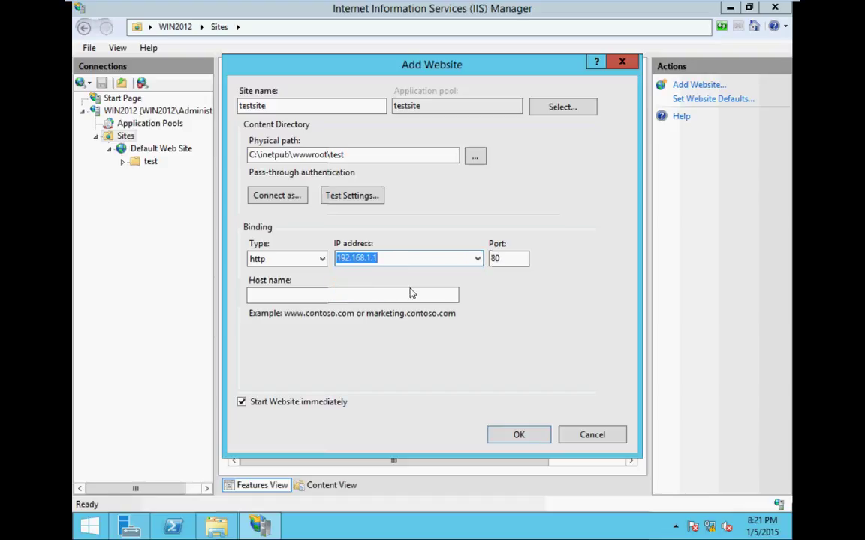
{"action": "left_click", "coordinate": [518, 435]}
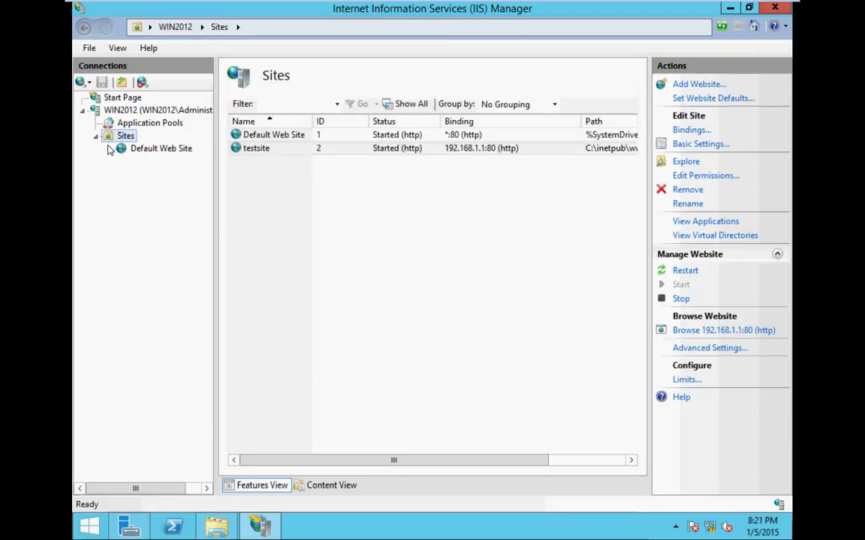
Refresh the Sites node in the connections tree, expand it and open the testsite home page
{"action": "left_click", "coordinate": [95, 137]}
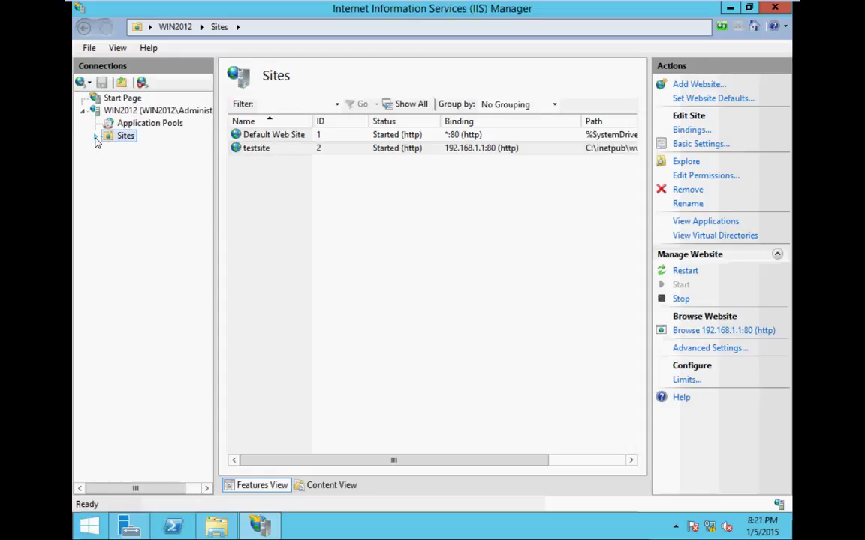
{"action": "left_click", "coordinate": [96, 137]}
{"action": "left_click", "coordinate": [108, 149]}
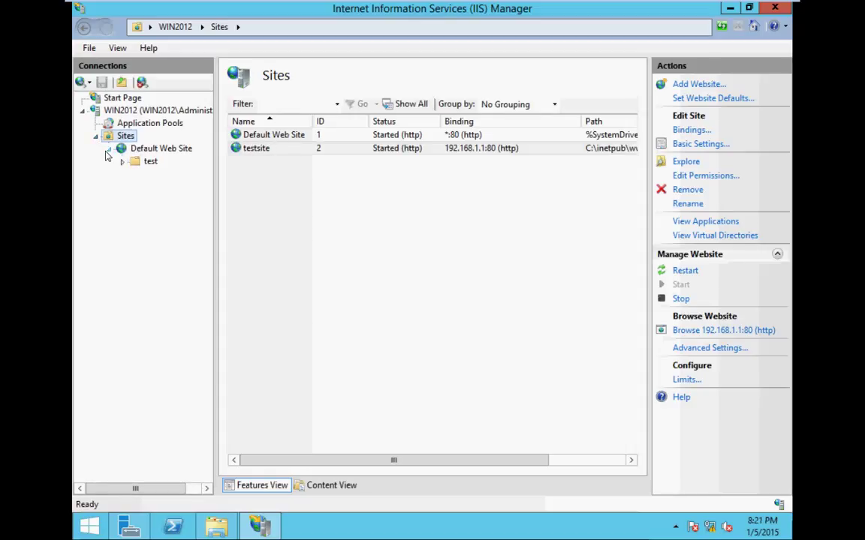
{"action": "left_click", "coordinate": [108, 150]}
{"action": "left_click", "coordinate": [95, 136]}
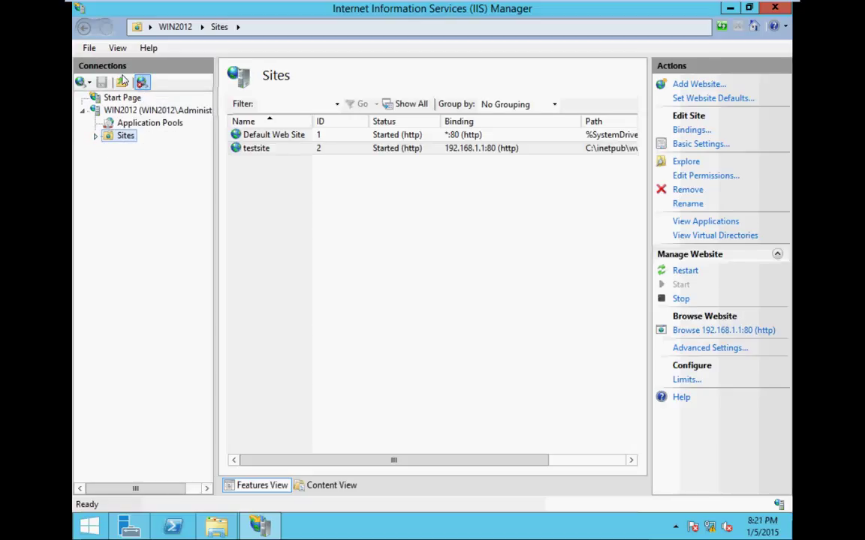
{"action": "left_click", "coordinate": [117, 48]}
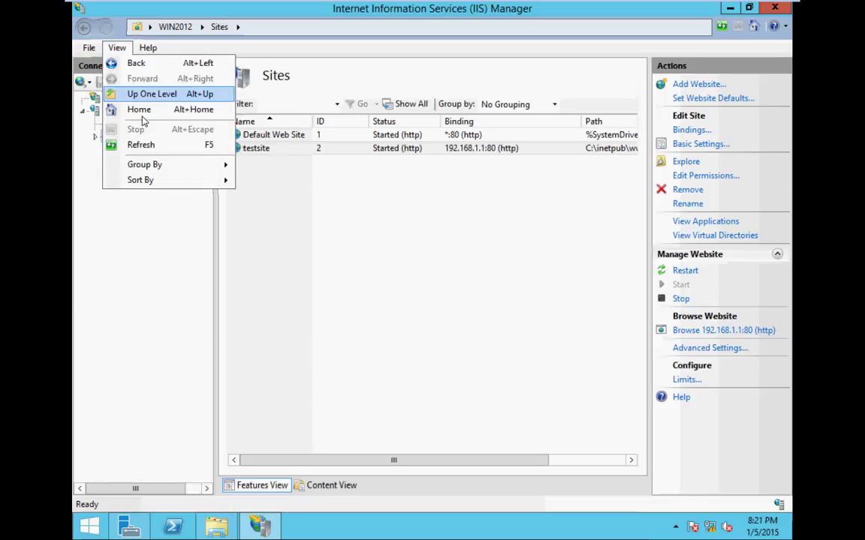
{"action": "left_click", "coordinate": [150, 144]}
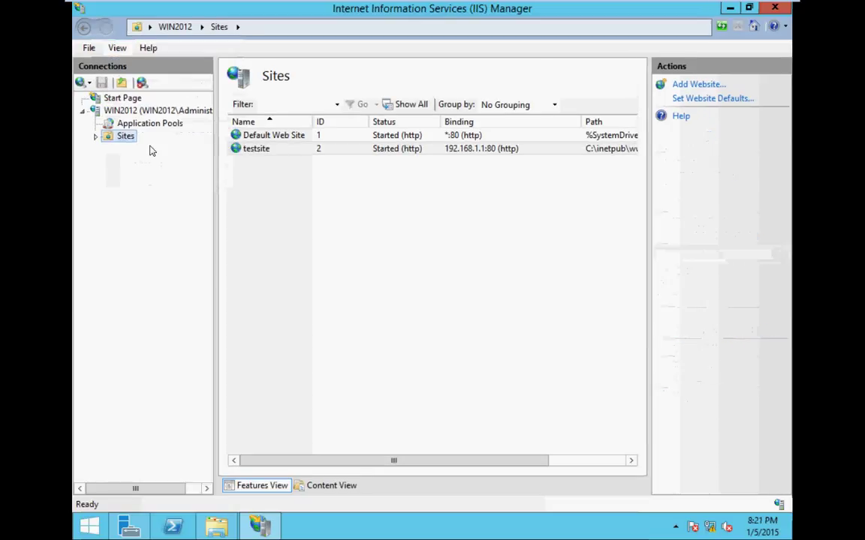
{"action": "left_click", "coordinate": [96, 137]}
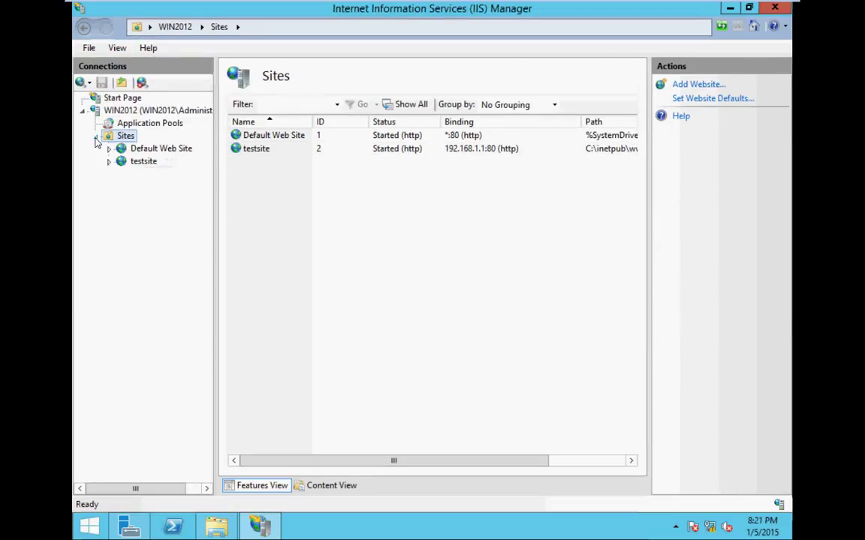
{"action": "left_click", "coordinate": [137, 163]}
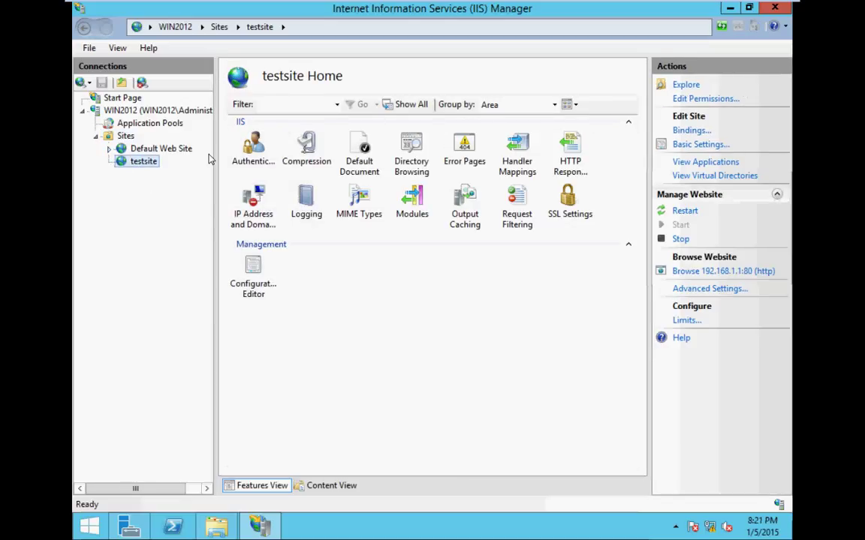
Clear the desktop by minimizing IIS Manager and Server Manager and closing the test folder window
{"action": "left_click", "coordinate": [729, 9]}
{"action": "left_click", "coordinate": [729, 9]}
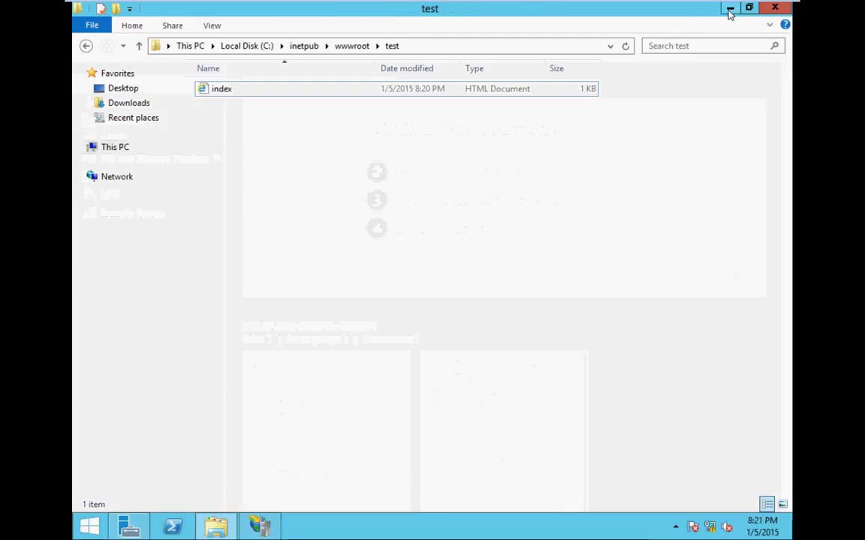
{"action": "left_click", "coordinate": [775, 11]}
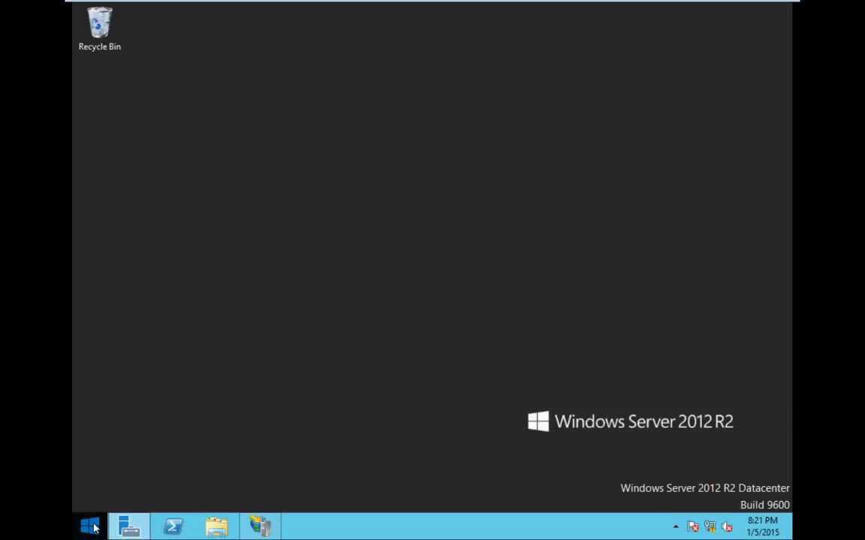
Switch back to IIS Manager and stop the Default Web Site
{"action": "left_click", "coordinate": [260, 527]}
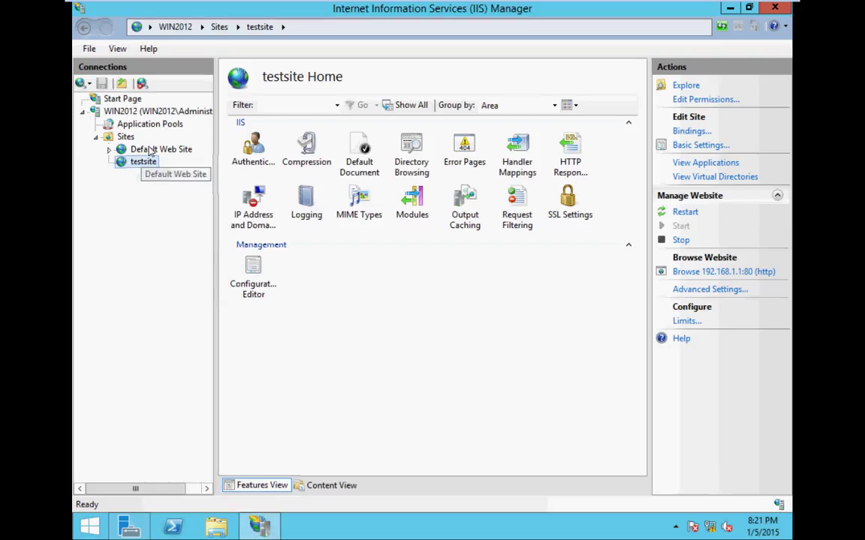
{"action": "left_click", "coordinate": [148, 149]}
{"action": "right_click", "coordinate": [146, 150]}
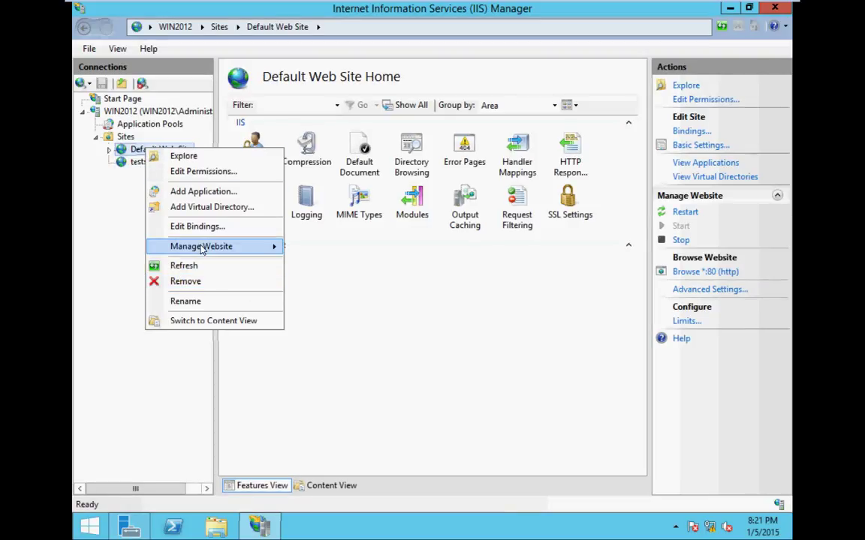
{"action": "mouse_move", "coordinate": [201, 249]}
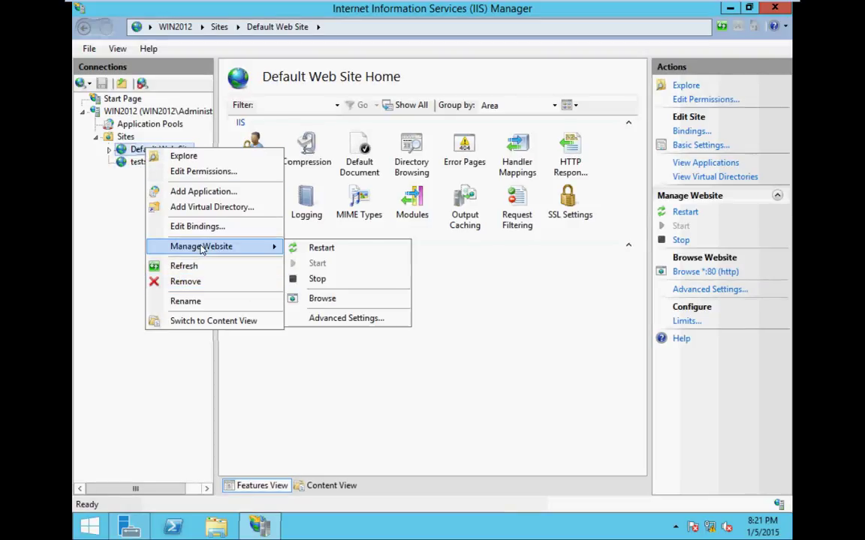
{"action": "left_click", "coordinate": [313, 280]}
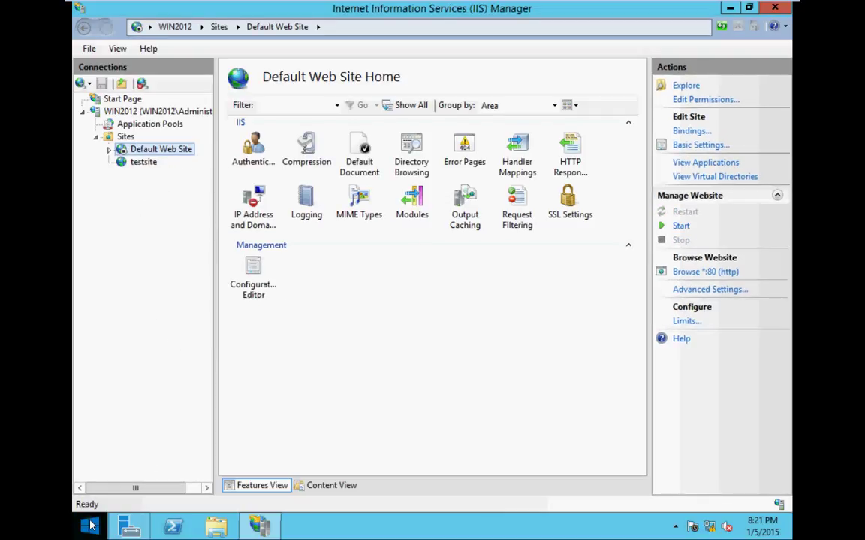
Switch to Internet Explorer, maximize its window and browse to 192.168.1.1 to test the new website
{"action": "left_click", "coordinate": [90, 527]}
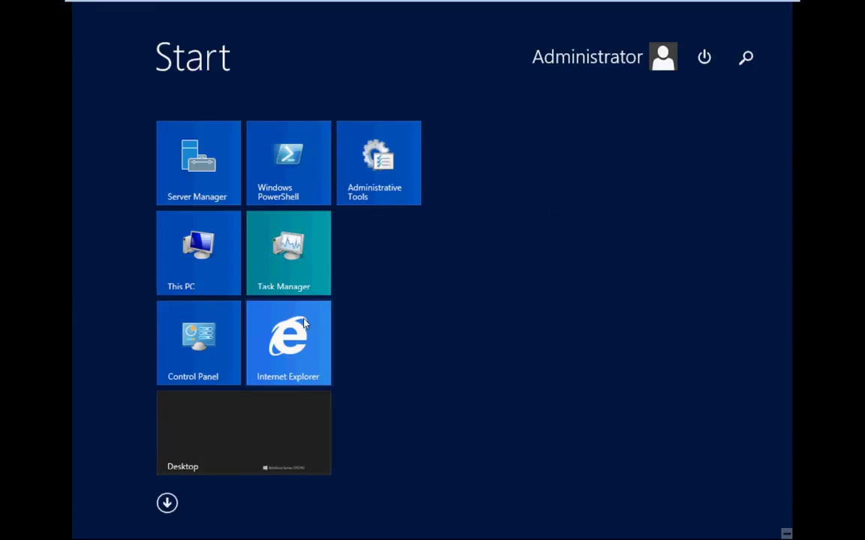
{"action": "key", "text": "Escape"}
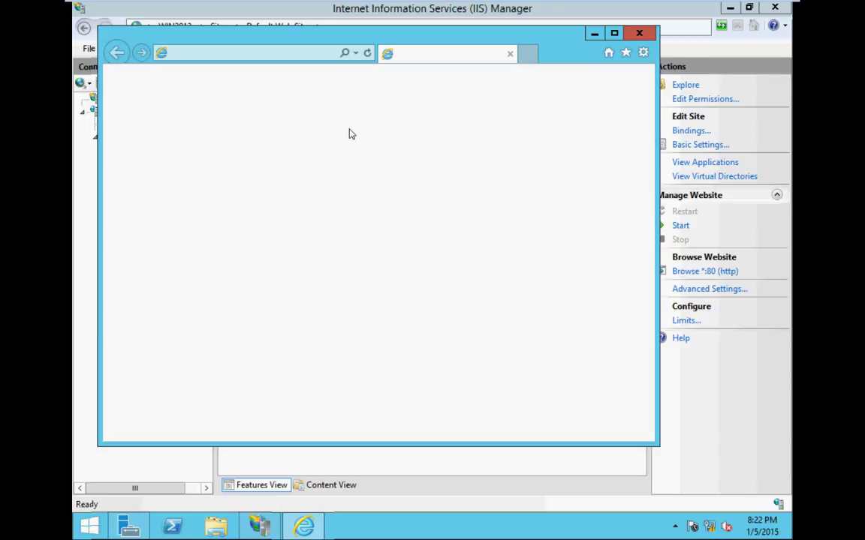
{"action": "left_click", "coordinate": [614, 34]}
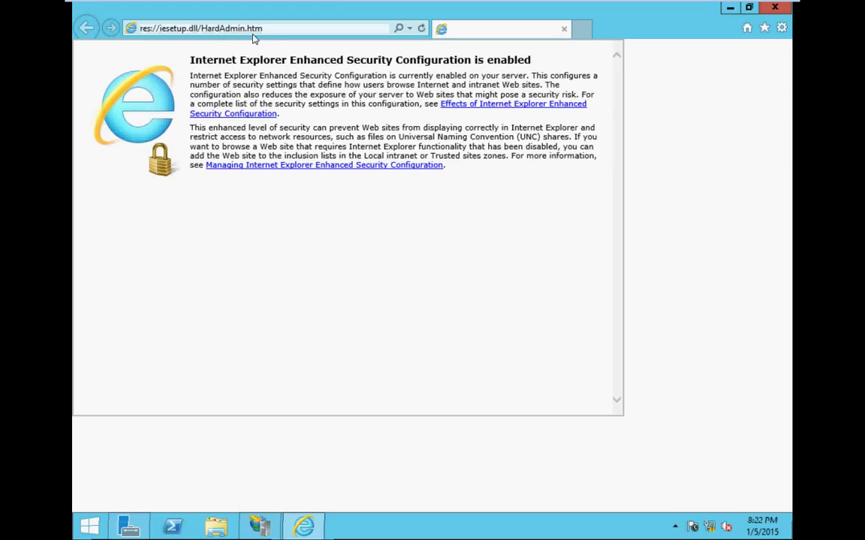
{"action": "left_click", "coordinate": [228, 28]}
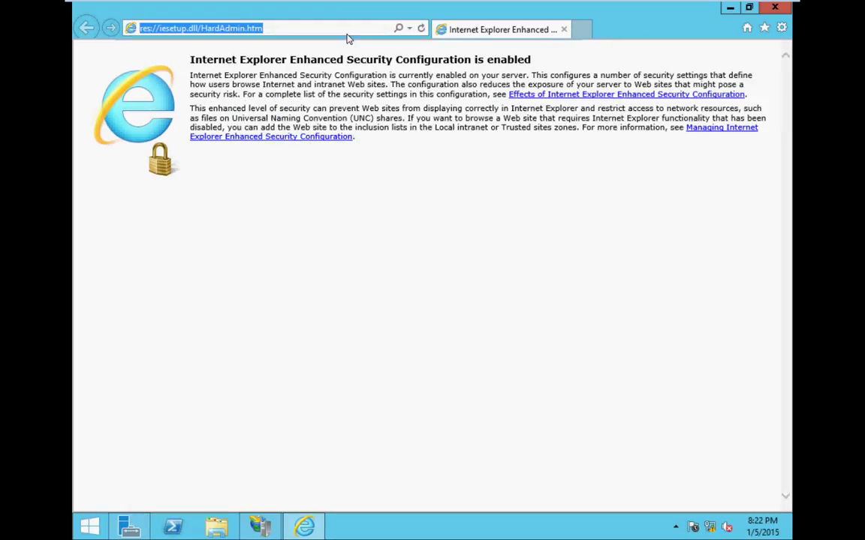
{"action": "type", "text": "192.168.1.1"}
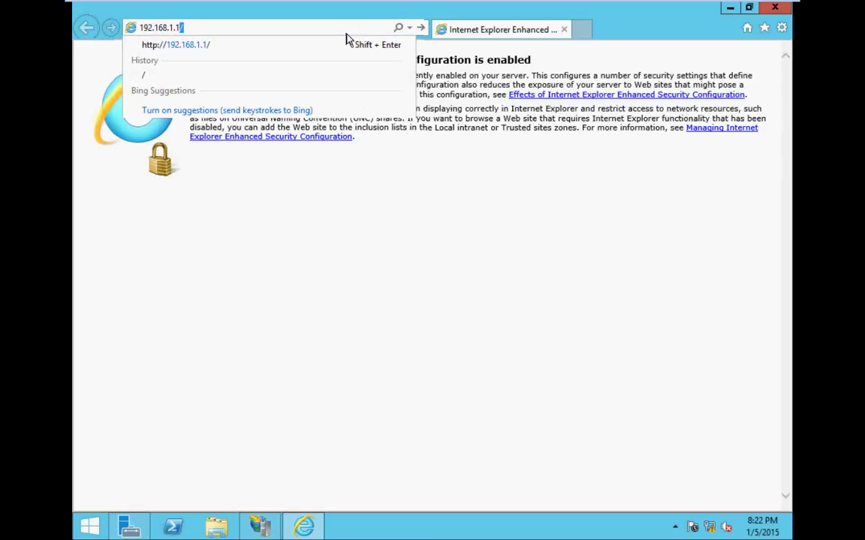
{"action": "key", "text": "Return"}
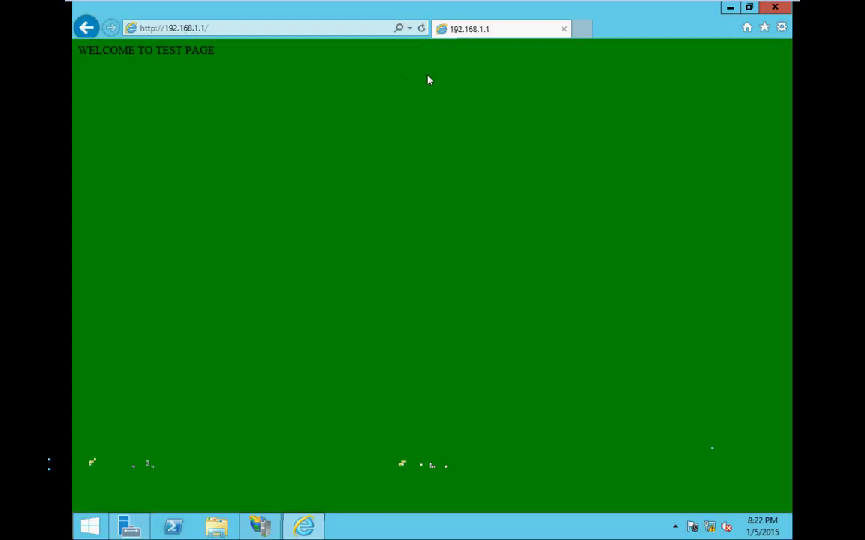
Close the browser, then minimize IIS Manager and the virtual machine window to reach the host desktop
{"action": "left_click", "coordinate": [774, 9]}
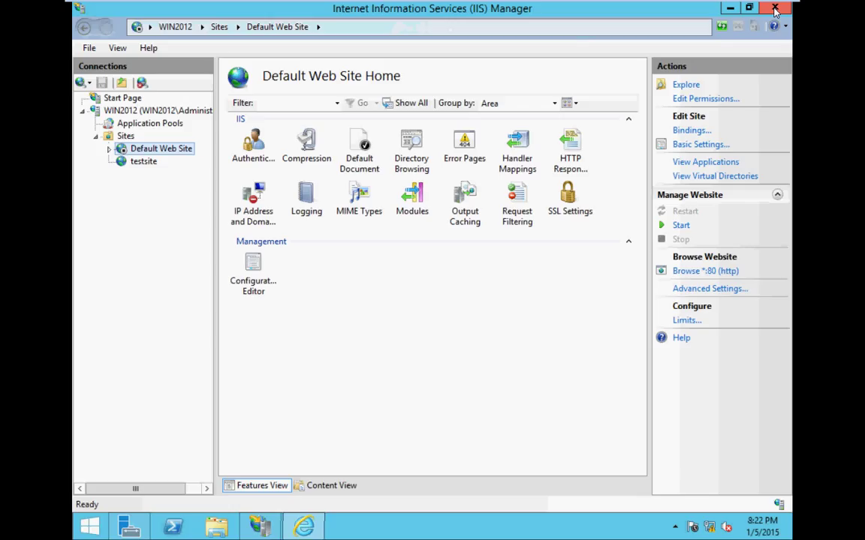
{"action": "left_click", "coordinate": [727, 8]}
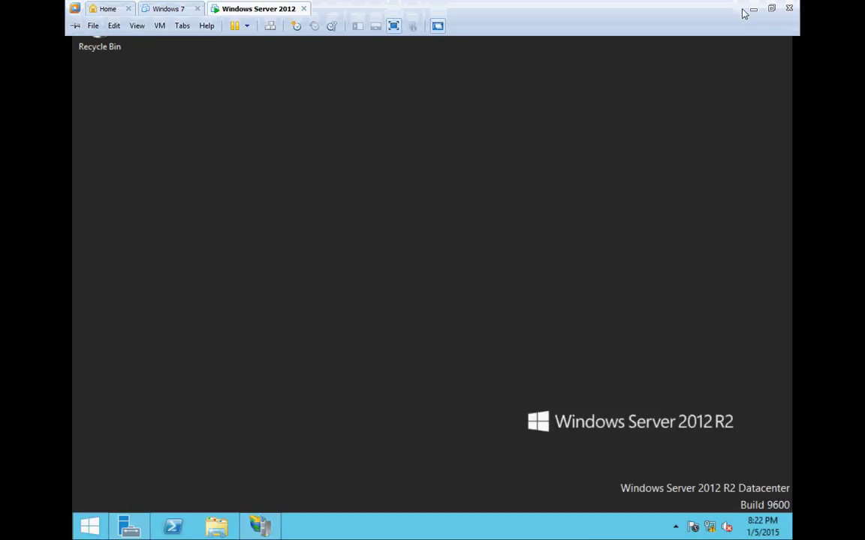
{"action": "left_click", "coordinate": [749, 12]}
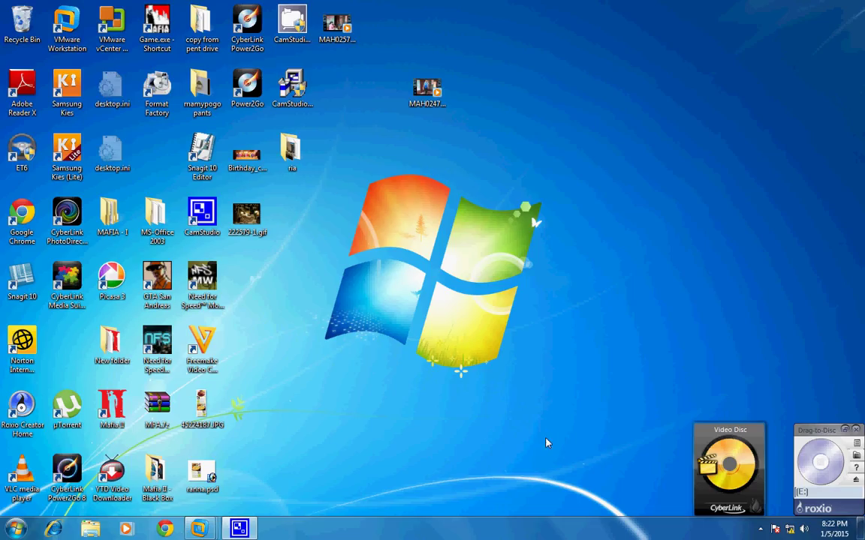
{"action": "left_click", "coordinate": [761, 529]}
{"action": "right_click", "coordinate": [759, 466]}
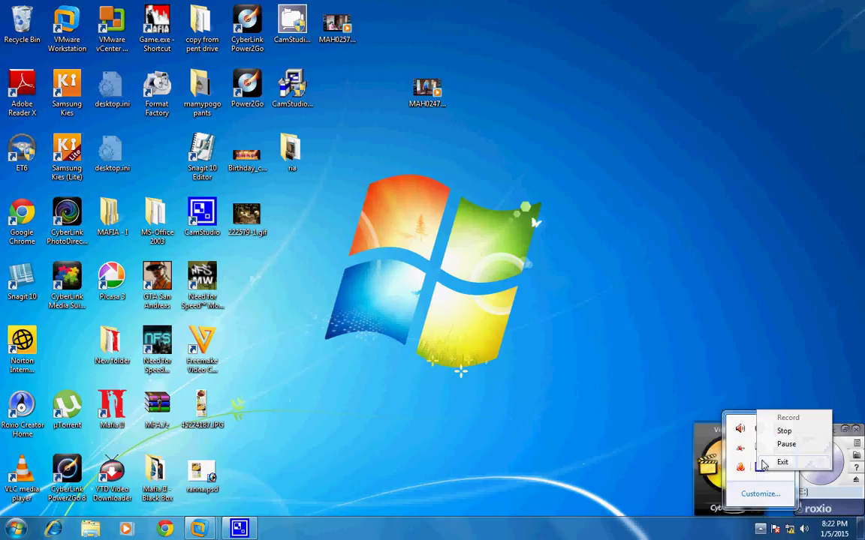
{"action": "left_click", "coordinate": [777, 434]}
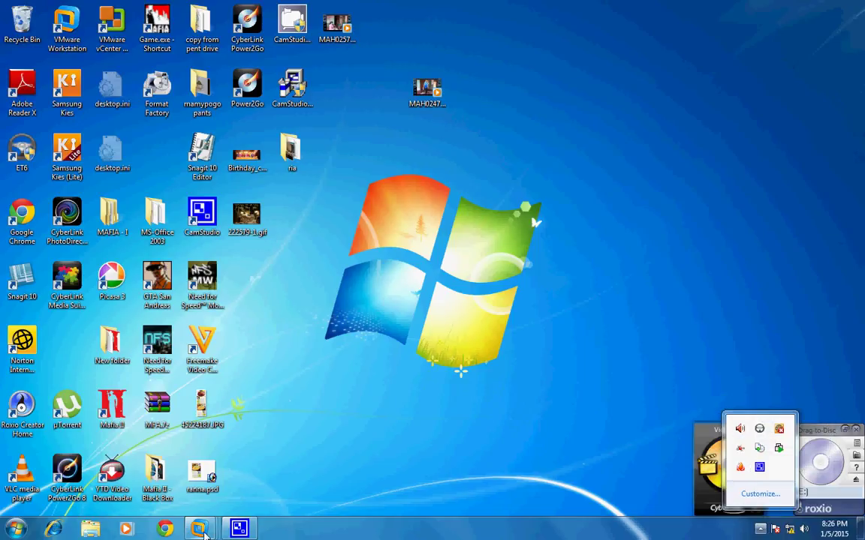
Switch to the Windows 7 virtual machine, launch Internet Explorer there and minimize its window
{"action": "mouse_move", "coordinate": [203, 532]}
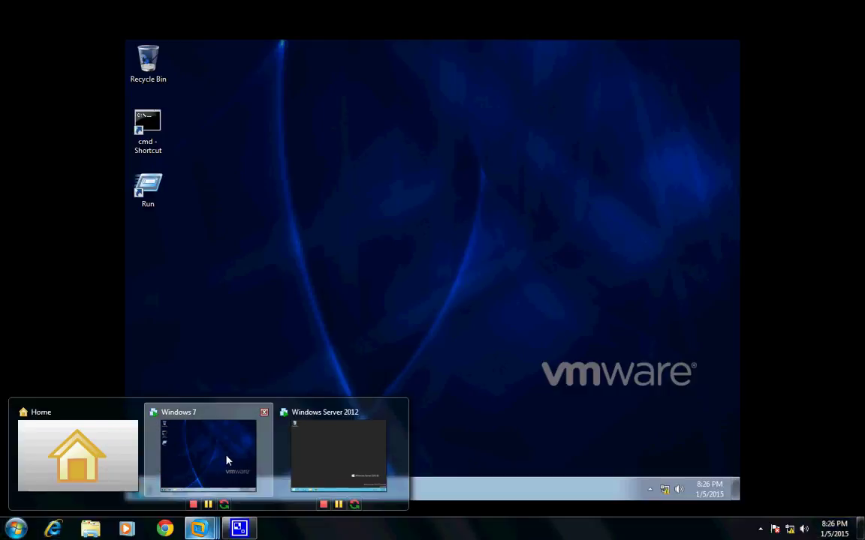
{"action": "left_click", "coordinate": [225, 459]}
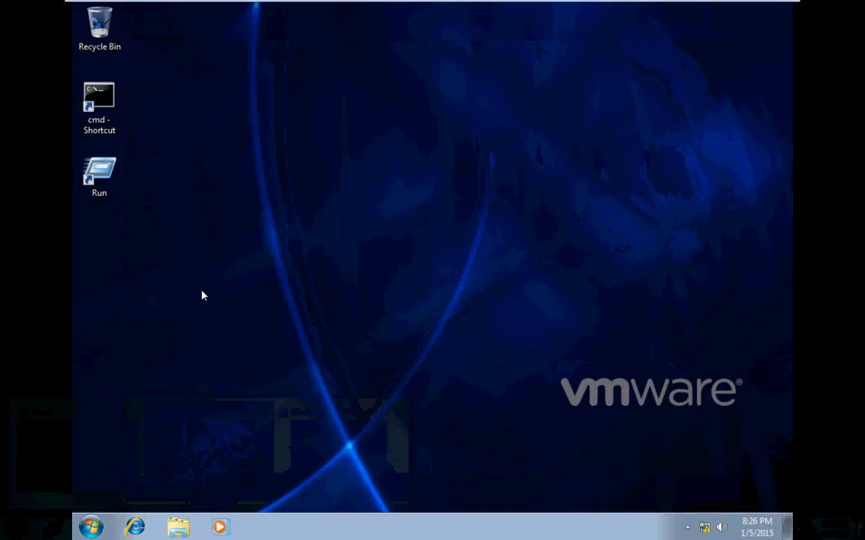
{"action": "left_click", "coordinate": [135, 529]}
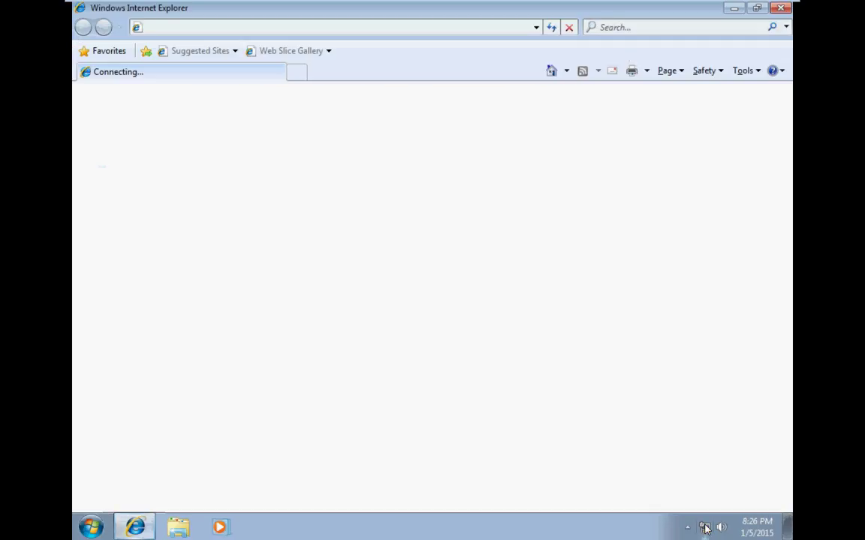
{"action": "mouse_move", "coordinate": [706, 528]}
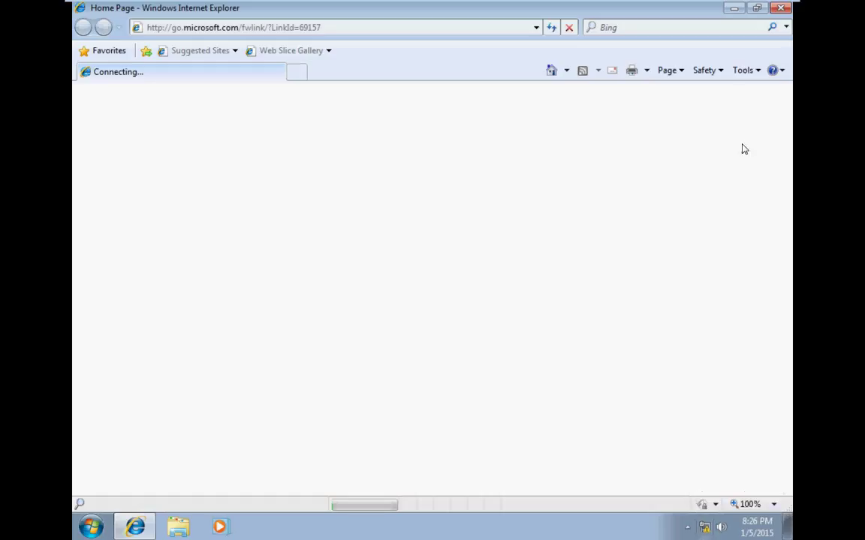
{"action": "left_click", "coordinate": [730, 12]}
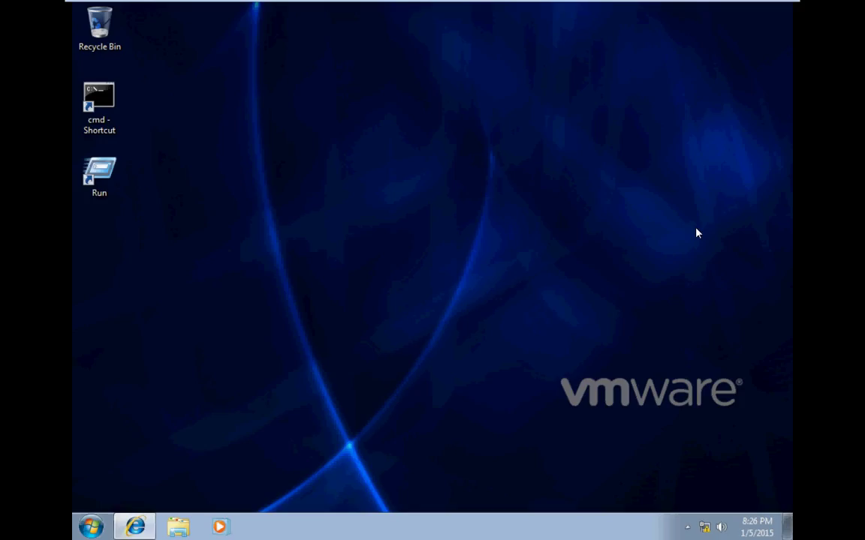
Open the Windows 7 machine's adapter settings from the Network and Sharing Center
{"action": "right_click", "coordinate": [707, 530]}
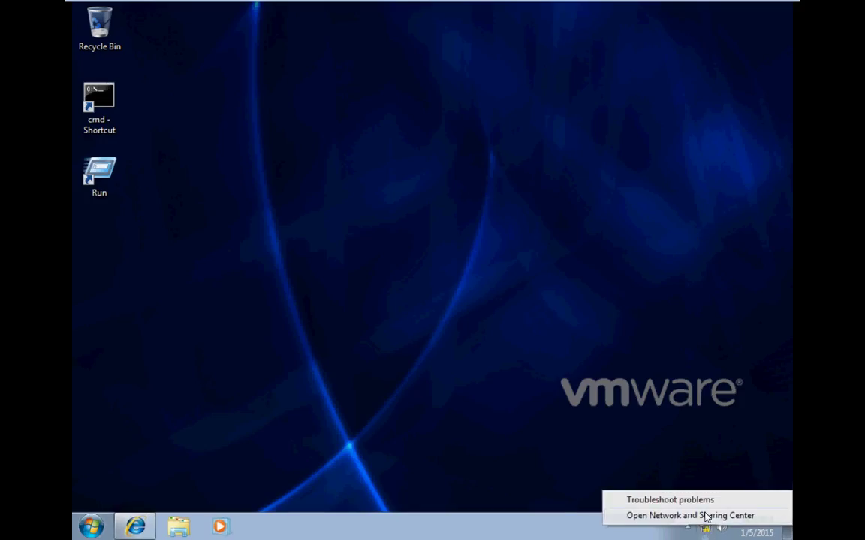
{"action": "left_click", "coordinate": [708, 517]}
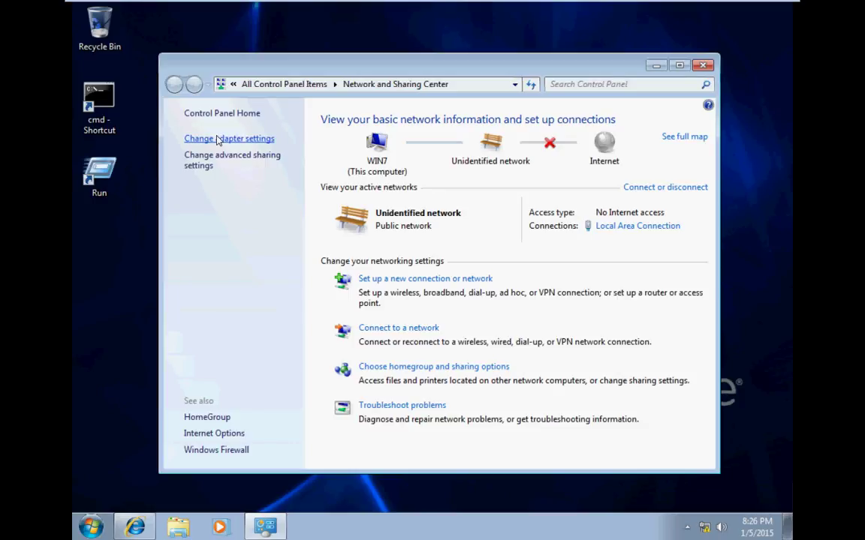
{"action": "left_click", "coordinate": [218, 141]}
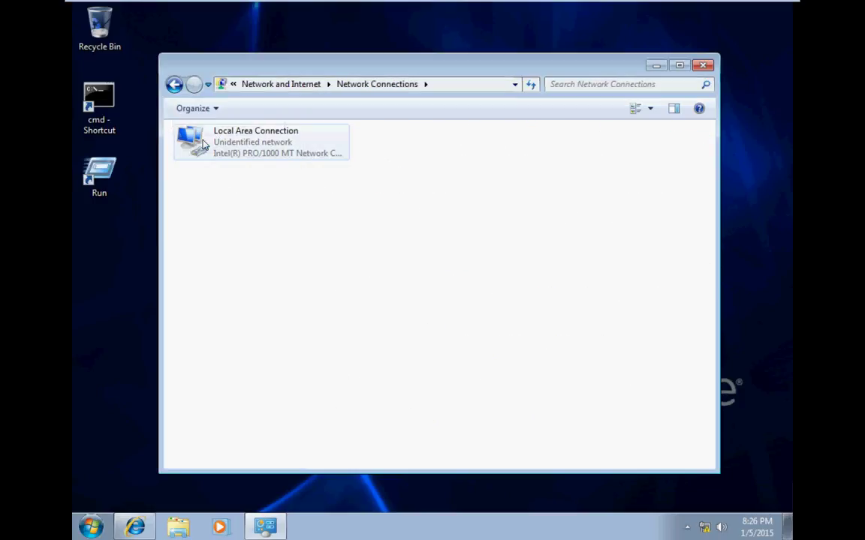
Open the Internet Protocol Version 4 (TCP/IPv4) properties of the Local Area Connection
{"action": "left_click", "coordinate": [203, 145]}
{"action": "right_click", "coordinate": [203, 145]}
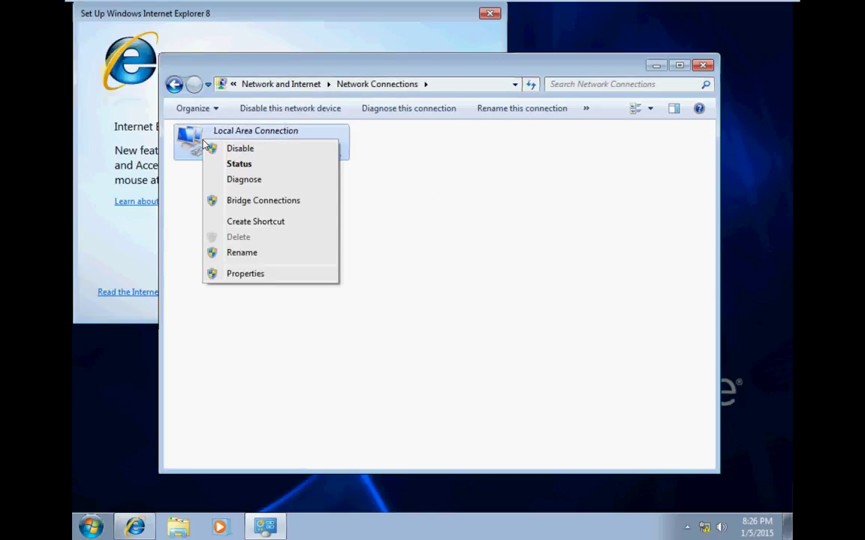
{"action": "left_click", "coordinate": [245, 274]}
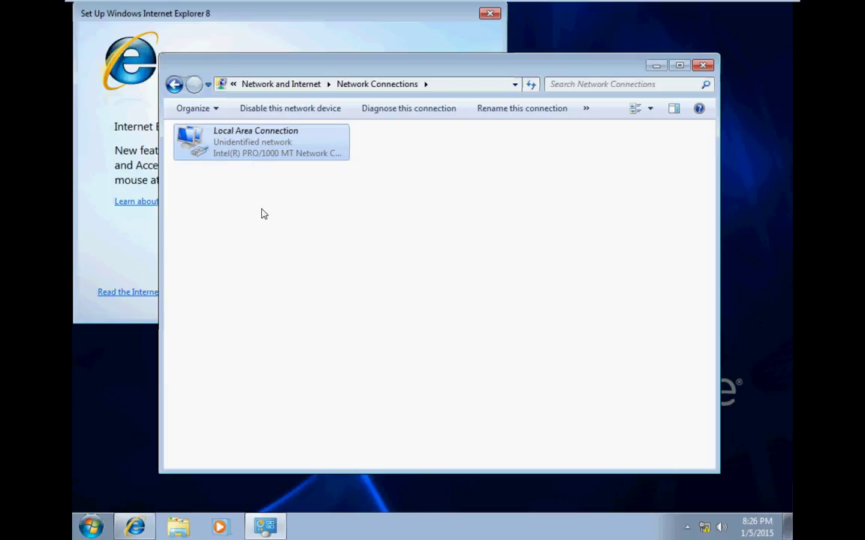
{"action": "left_click", "coordinate": [315, 281]}
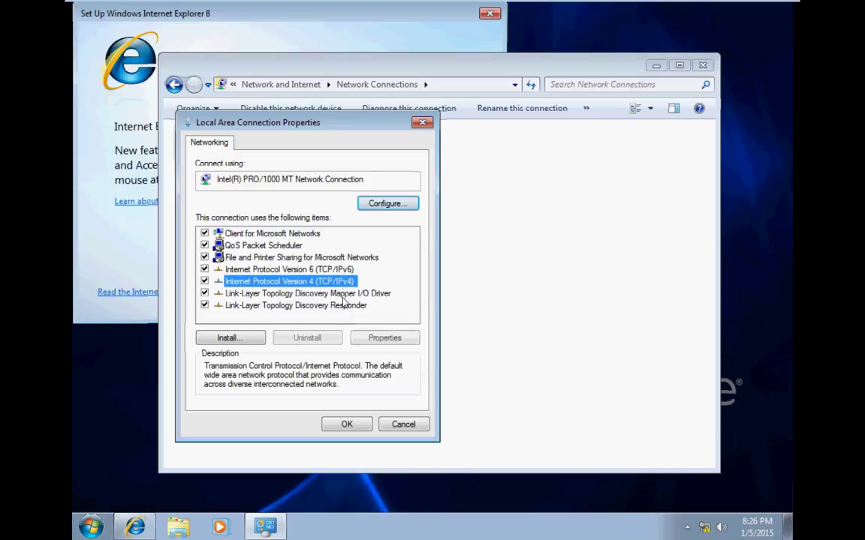
{"action": "left_click", "coordinate": [373, 338]}
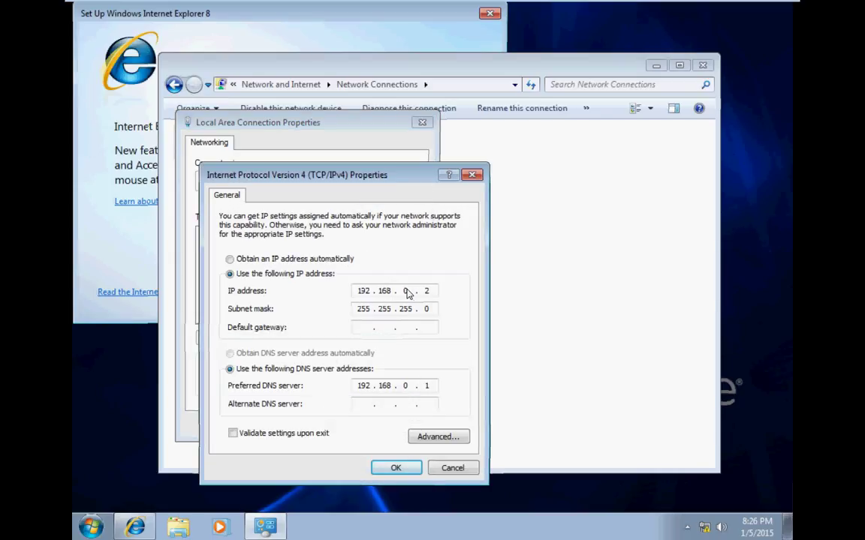
Set the IP address to 192.168.1.2, clear the preferred DNS server, and apply and close the network settings
{"action": "left_click", "coordinate": [408, 291]}
{"action": "key", "text": "BackSpace"}
{"action": "key", "text": "BackSpace"}
{"action": "key", "text": "BackSpace"}
{"action": "key", "text": "BackSpace"}
{"action": "key", "text": "BackSpace"}
{"action": "key", "text": "BackSpace"}
{"action": "key", "text": "BackSpace"}
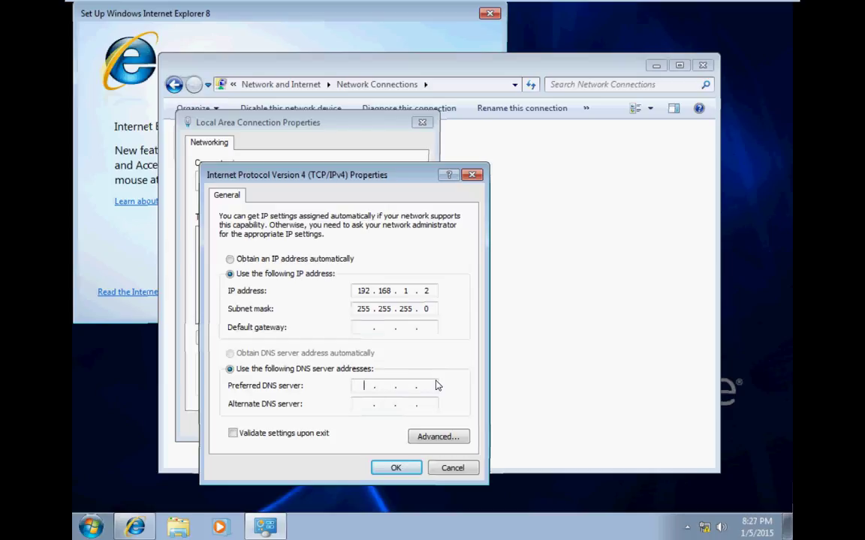
{"action": "left_click", "coordinate": [394, 468]}
{"action": "left_click", "coordinate": [347, 425]}
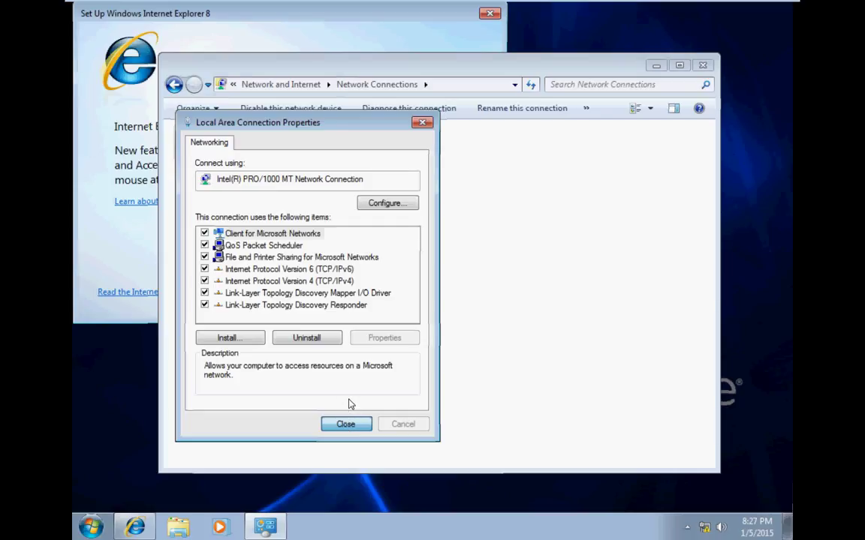
{"action": "left_click", "coordinate": [702, 65]}
Dismiss the Internet Explorer 8 setup wizard and browse to 192.168.1.1 to test the website from this client
{"action": "left_click", "coordinate": [440, 296]}
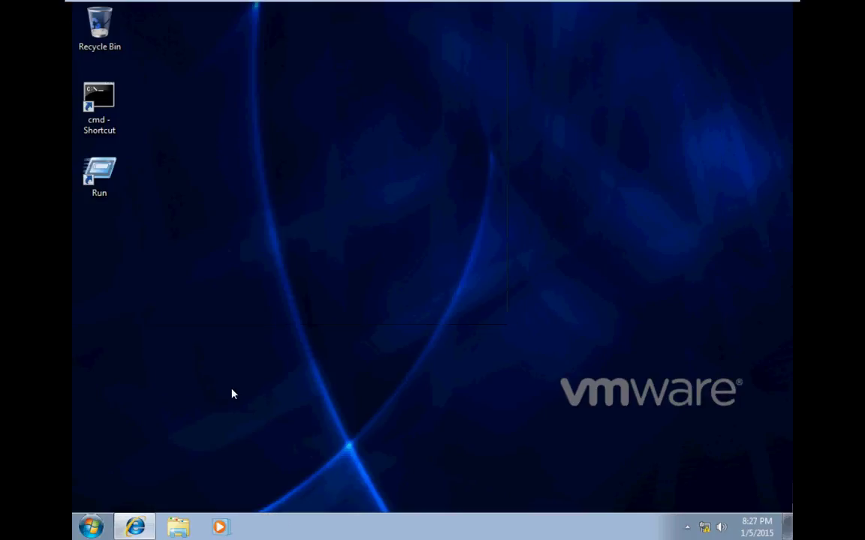
{"action": "left_click", "coordinate": [153, 531]}
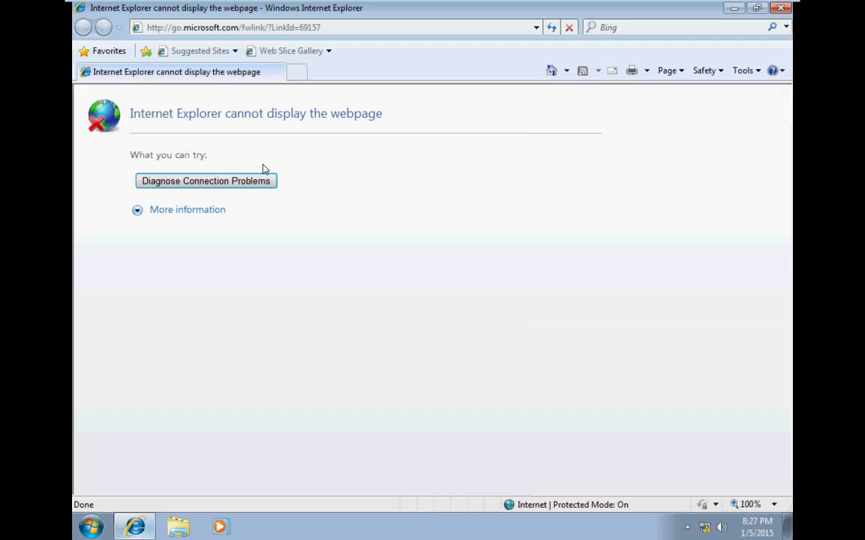
{"action": "left_click", "coordinate": [245, 28]}
{"action": "type", "text": "1"}
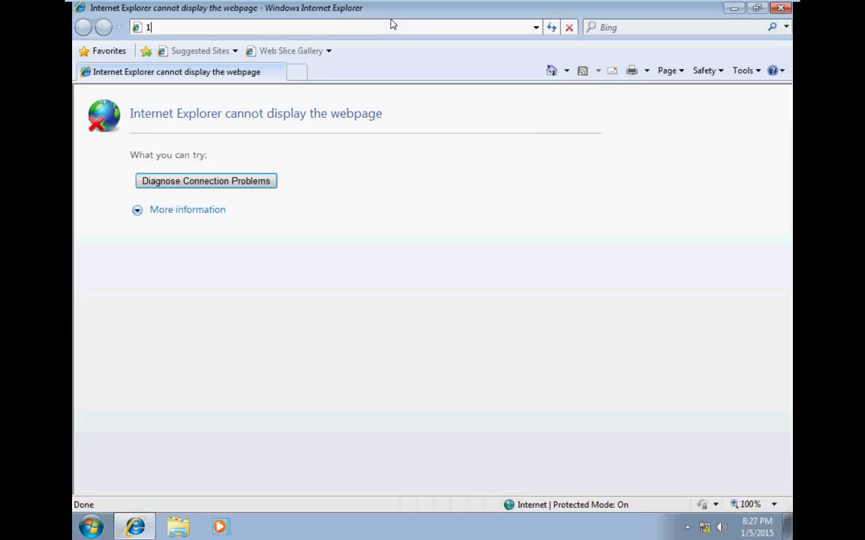
{"action": "type", "text": "92.168.1.1"}
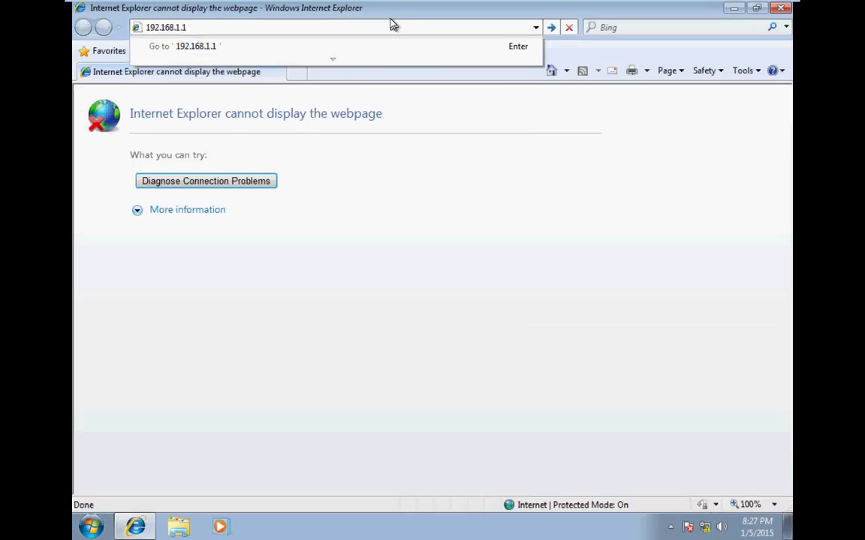
{"action": "key", "text": "Return"}
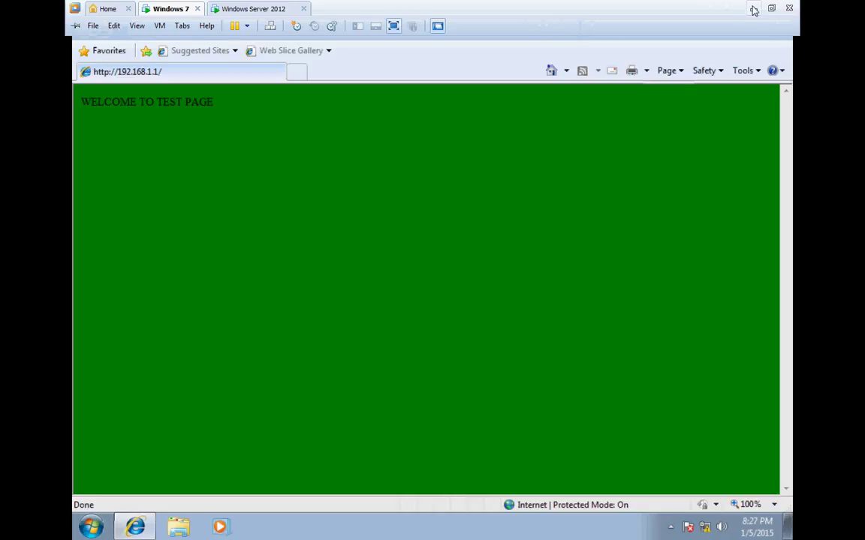
{"action": "left_click", "coordinate": [751, 9]}
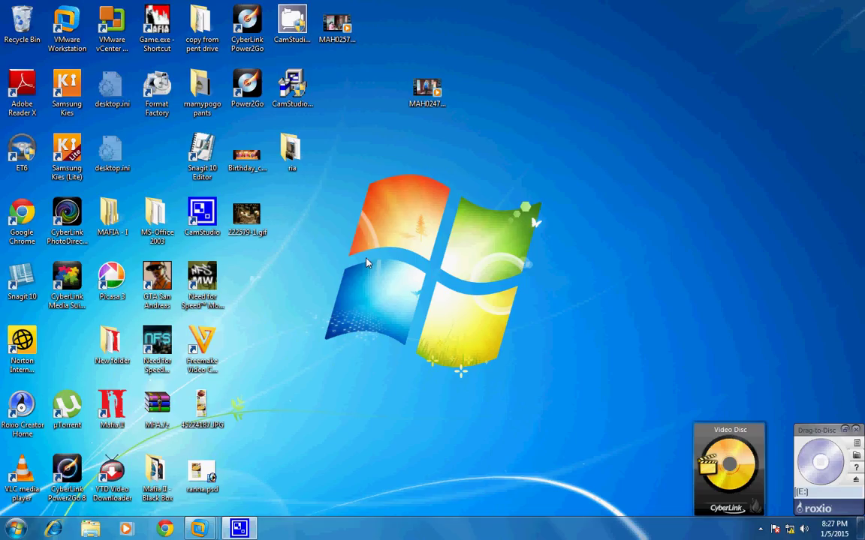
{"action": "left_click", "coordinate": [759, 530]}
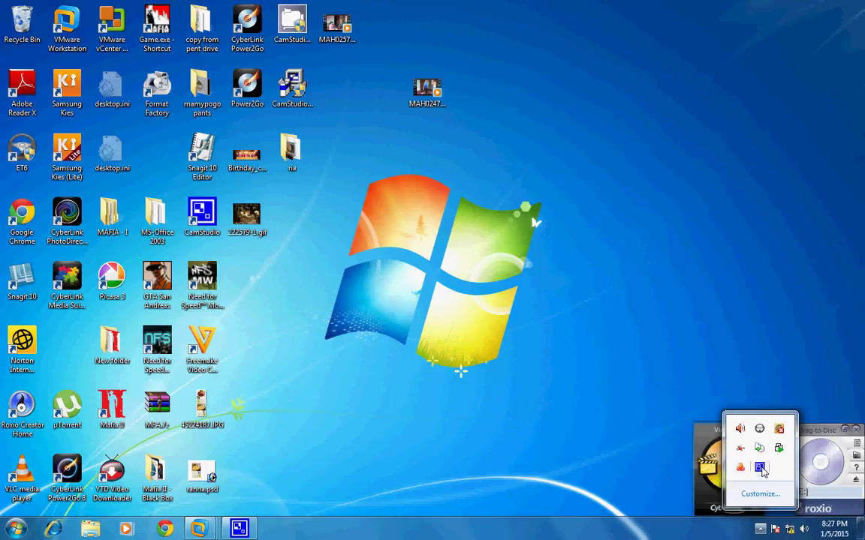
{"action": "right_click", "coordinate": [760, 467]}
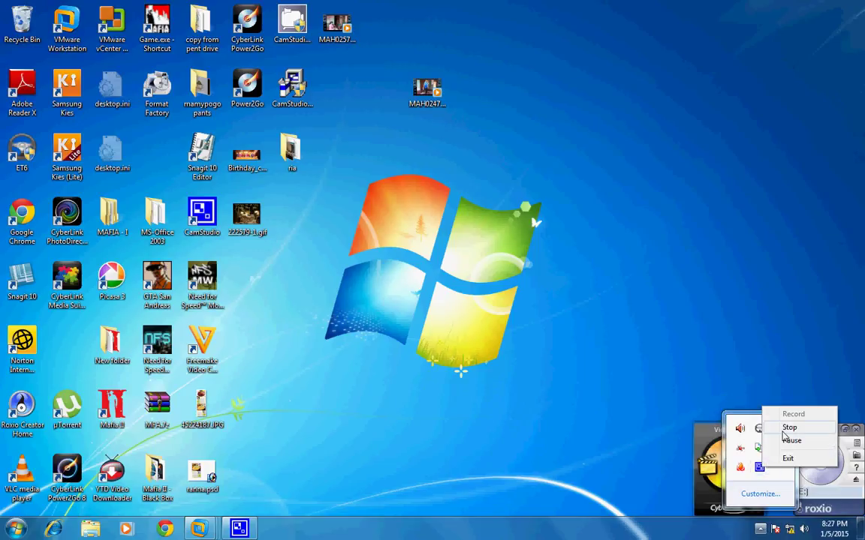